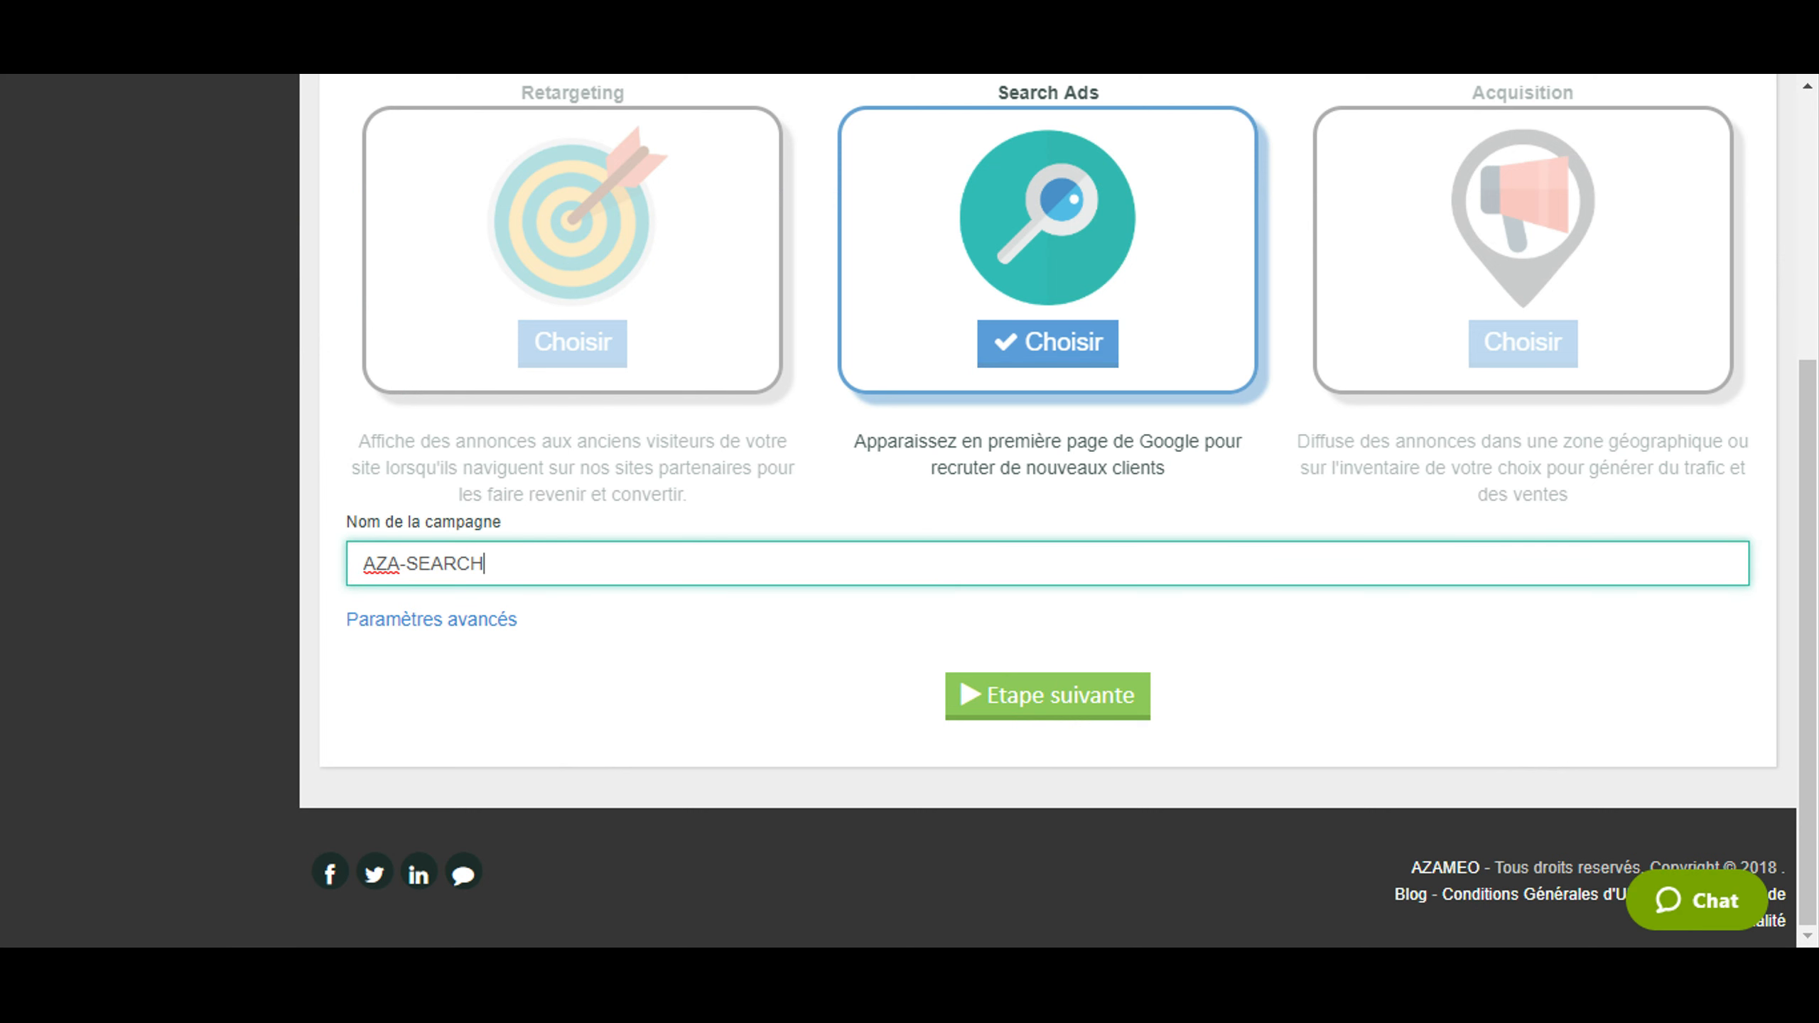
Name the Search Ads campaign AZA-GOOGLE and continue to the next stage without changing the advanced settings.
double_click(444, 563)
type("GOOGLE")
left_click(467, 622)
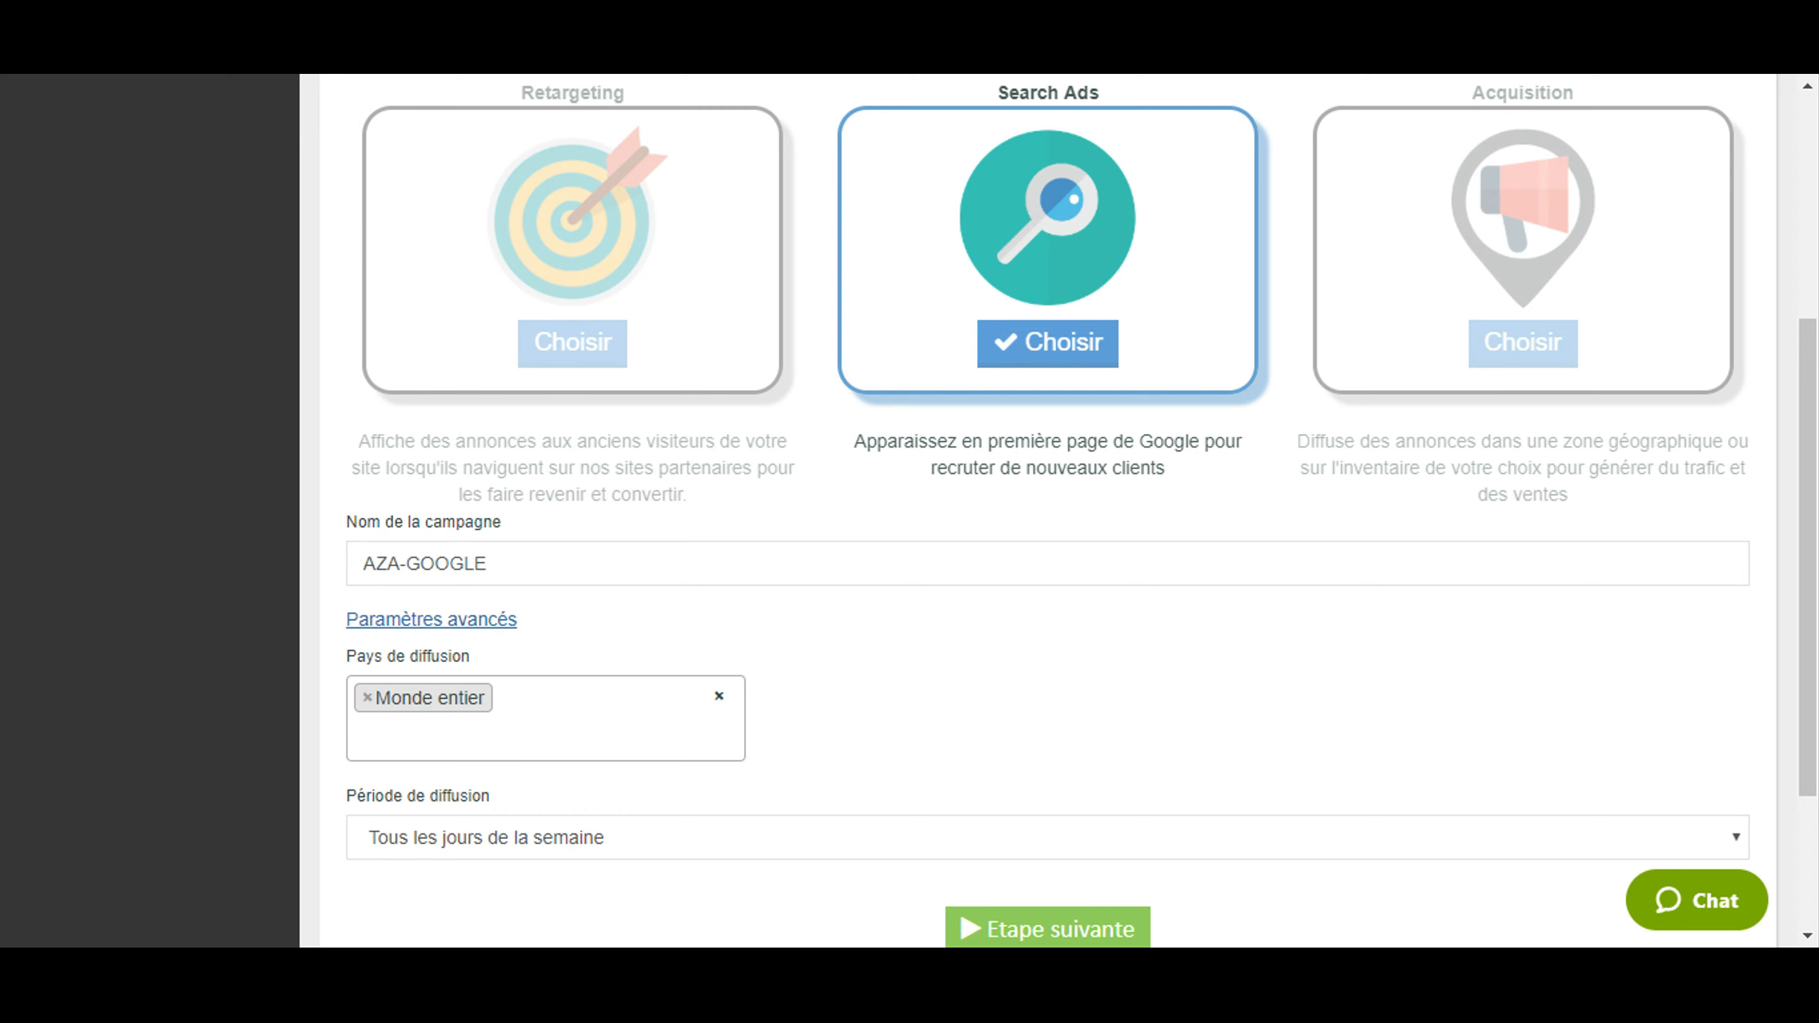
left_click(467, 624)
left_click(1059, 719)
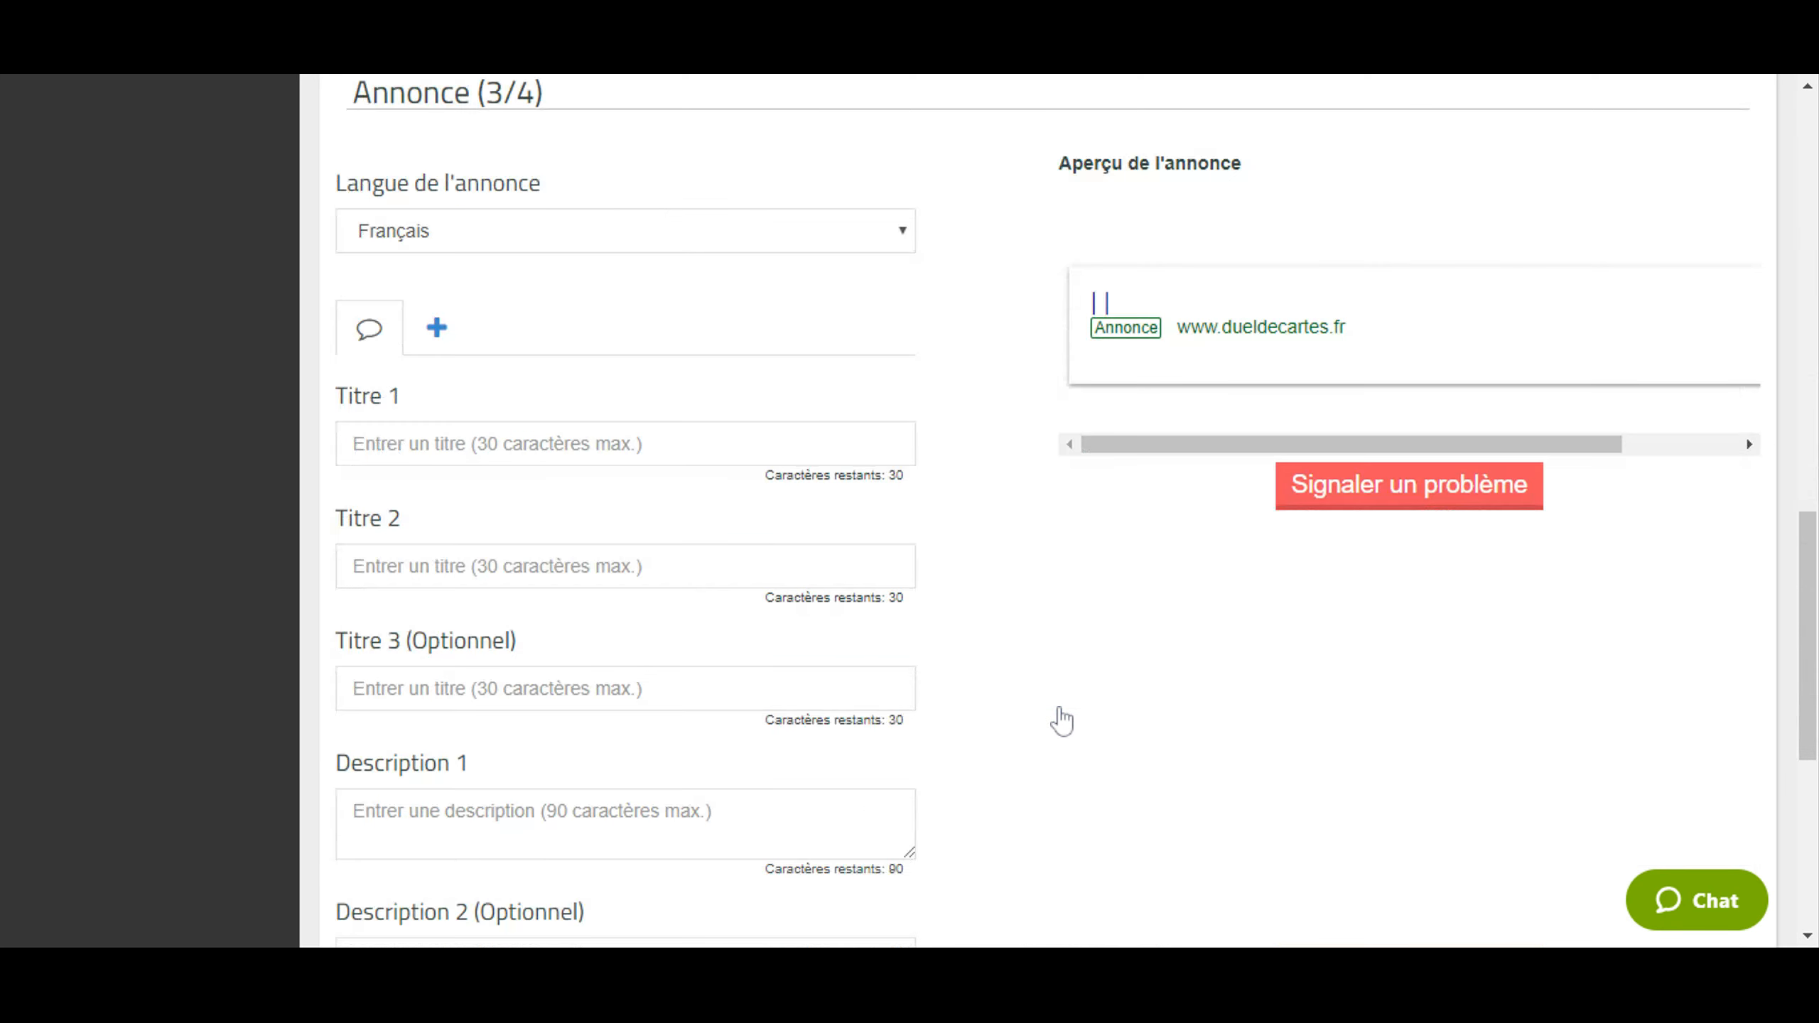
Delete the empty second ad variant from the Annonce section.
scroll(1062, 719, "up", 5)
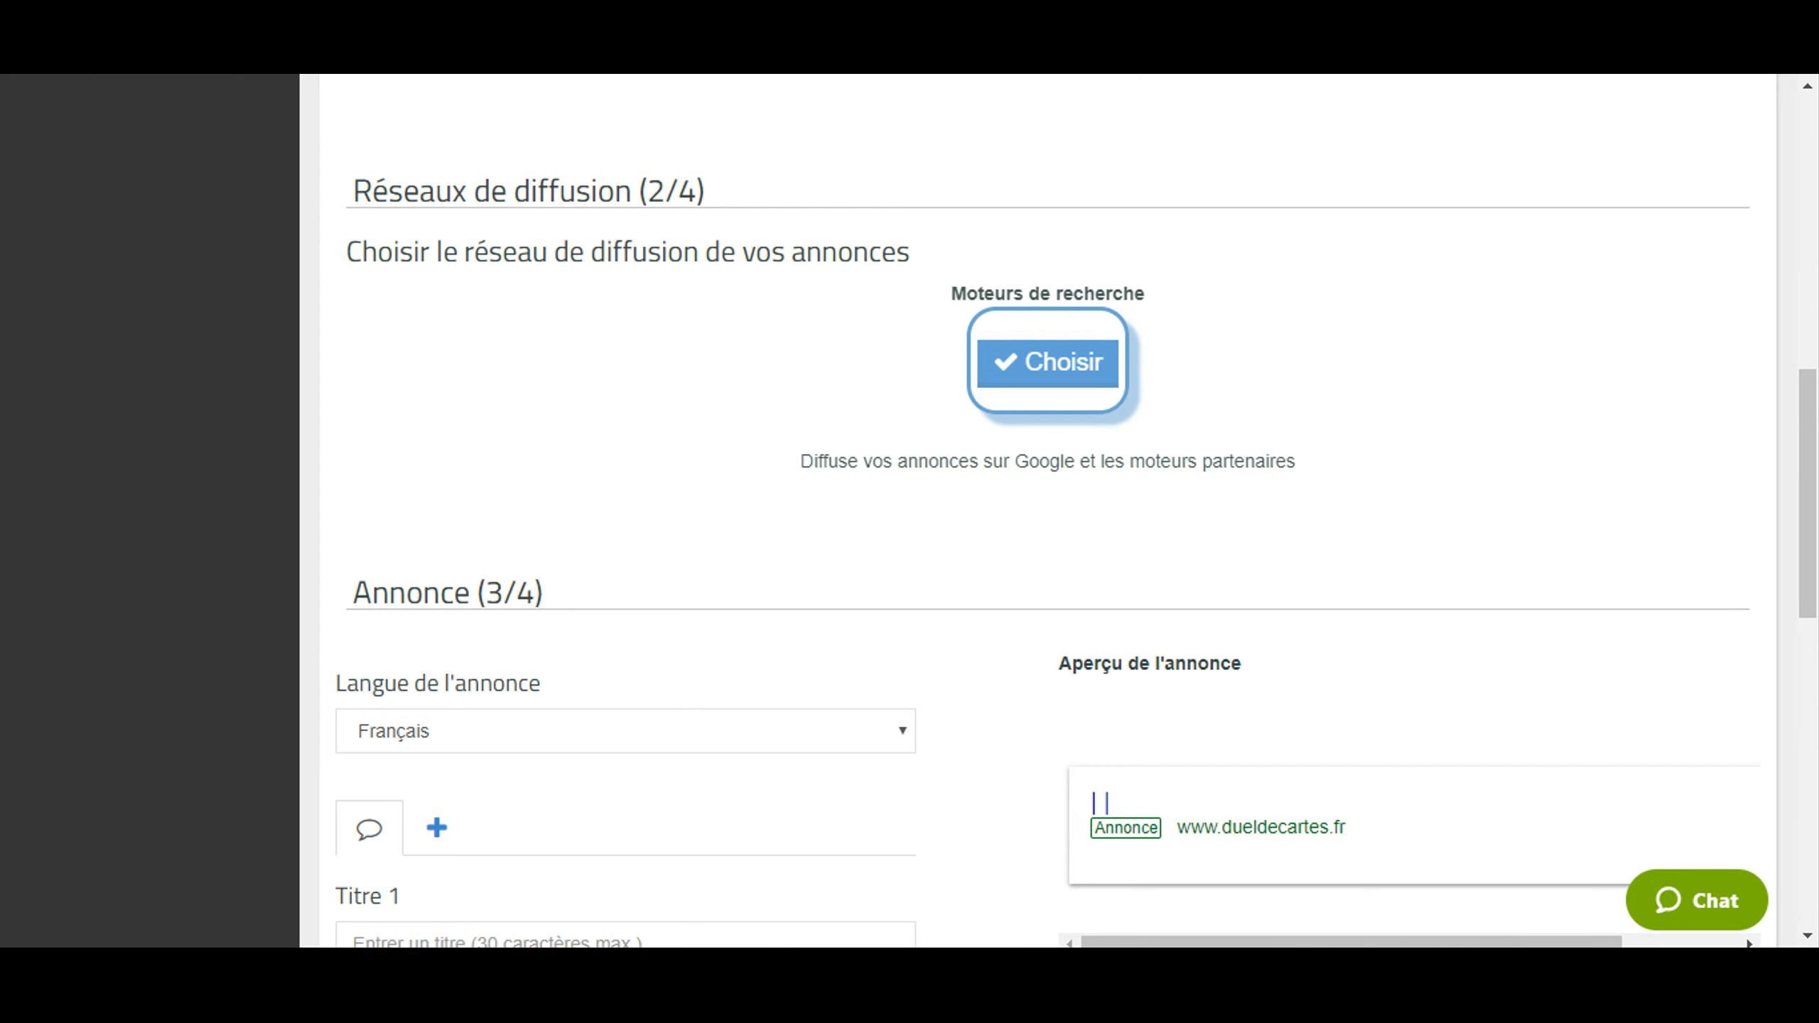
scroll(1060, 512, "down", 5)
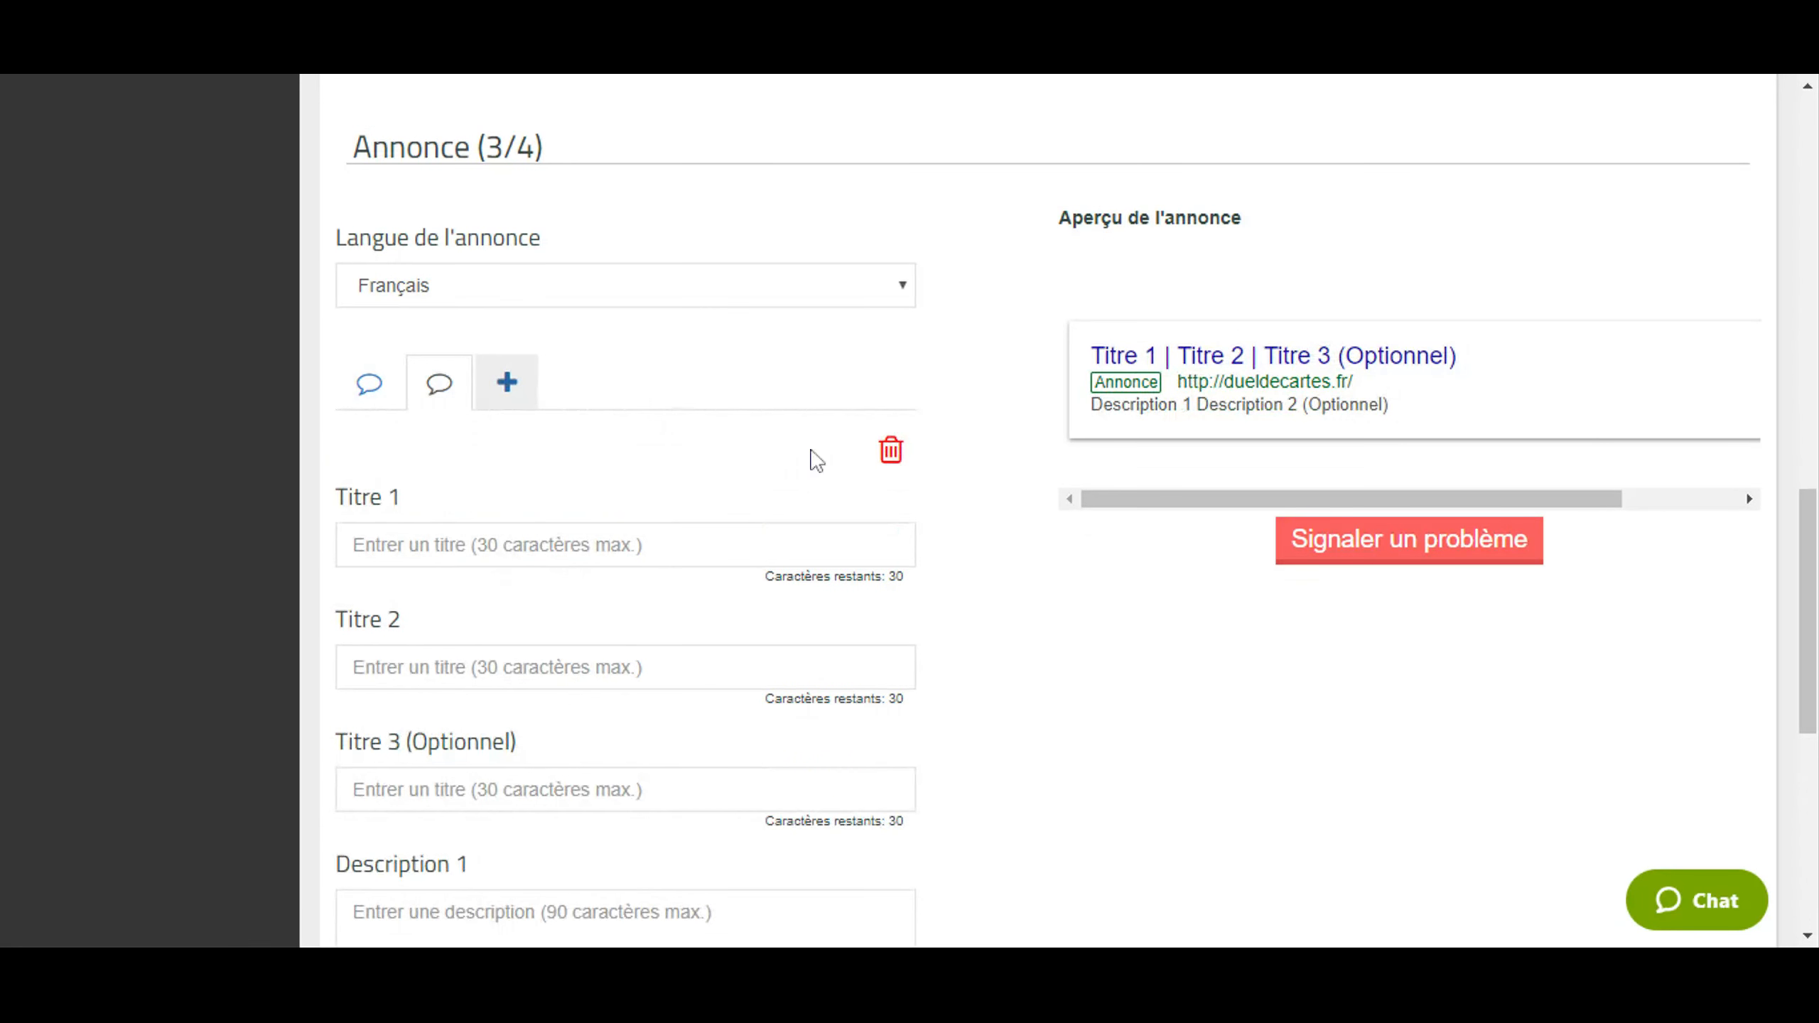
left_click(888, 453)
left_click(891, 451)
Enter "Duel de cartes" as Titre 1 of the ad.
left_click(503, 485)
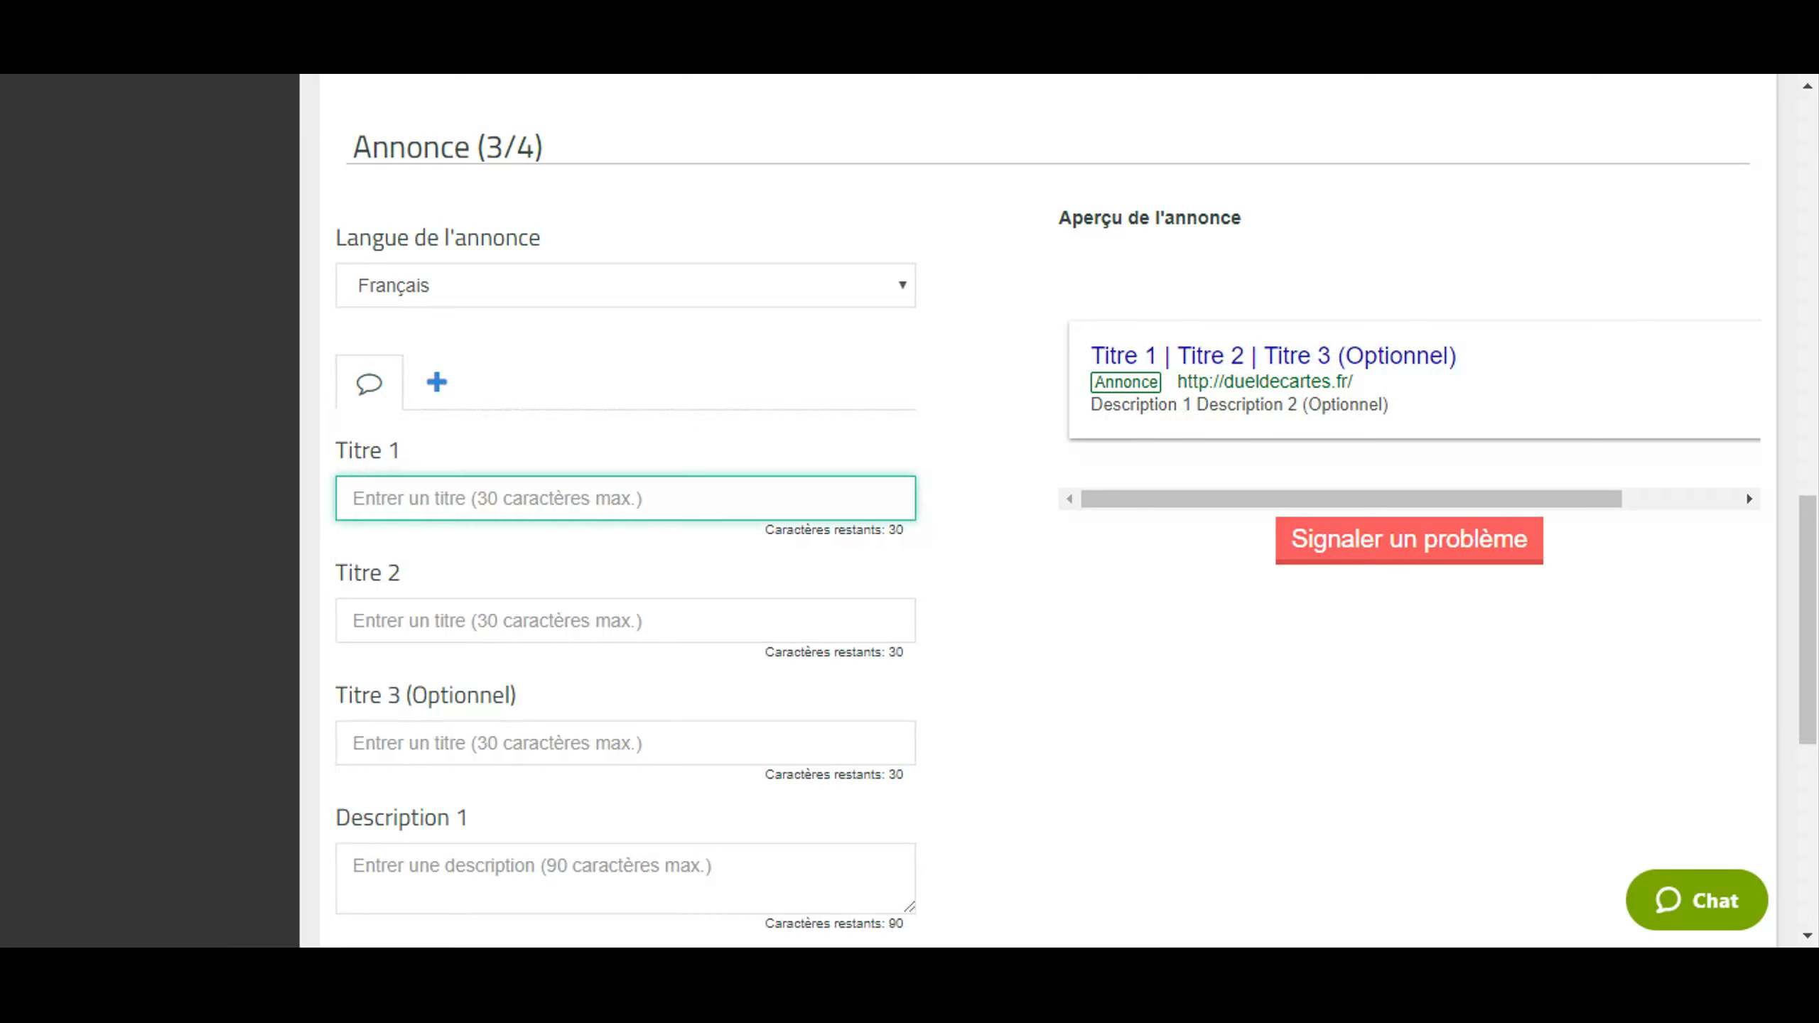
type("Duel")
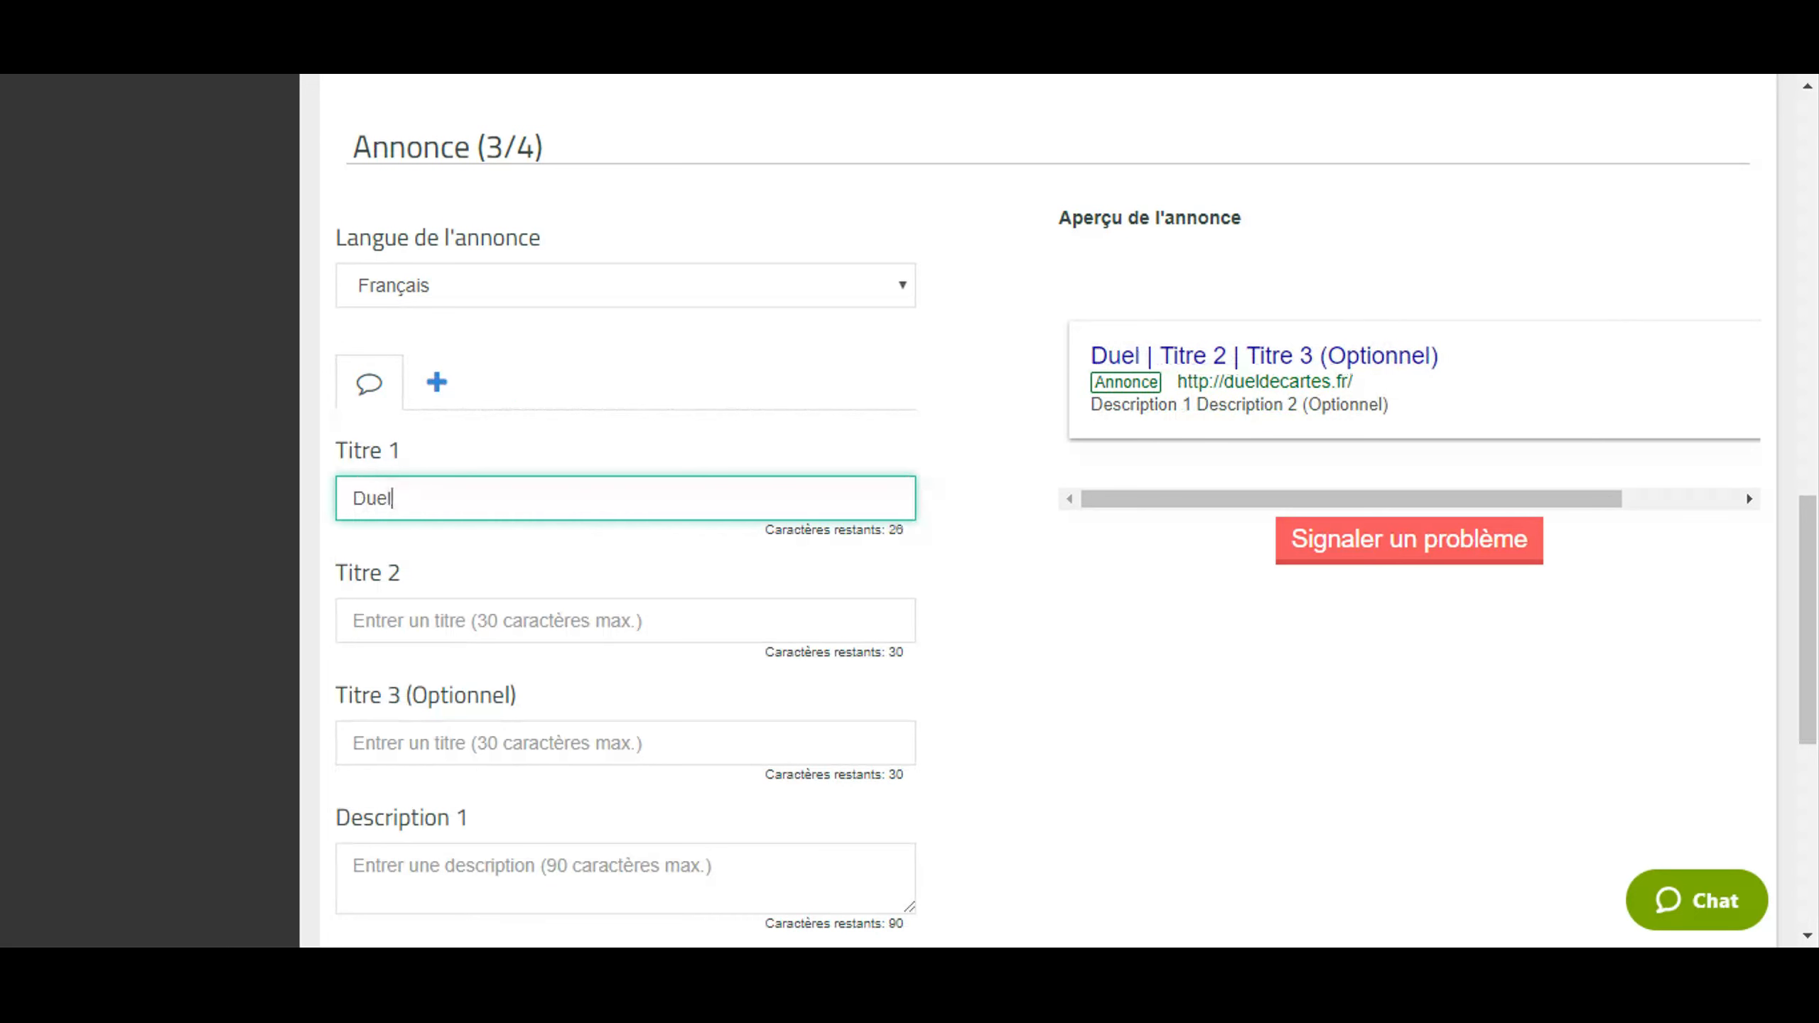
type(" de cartes")
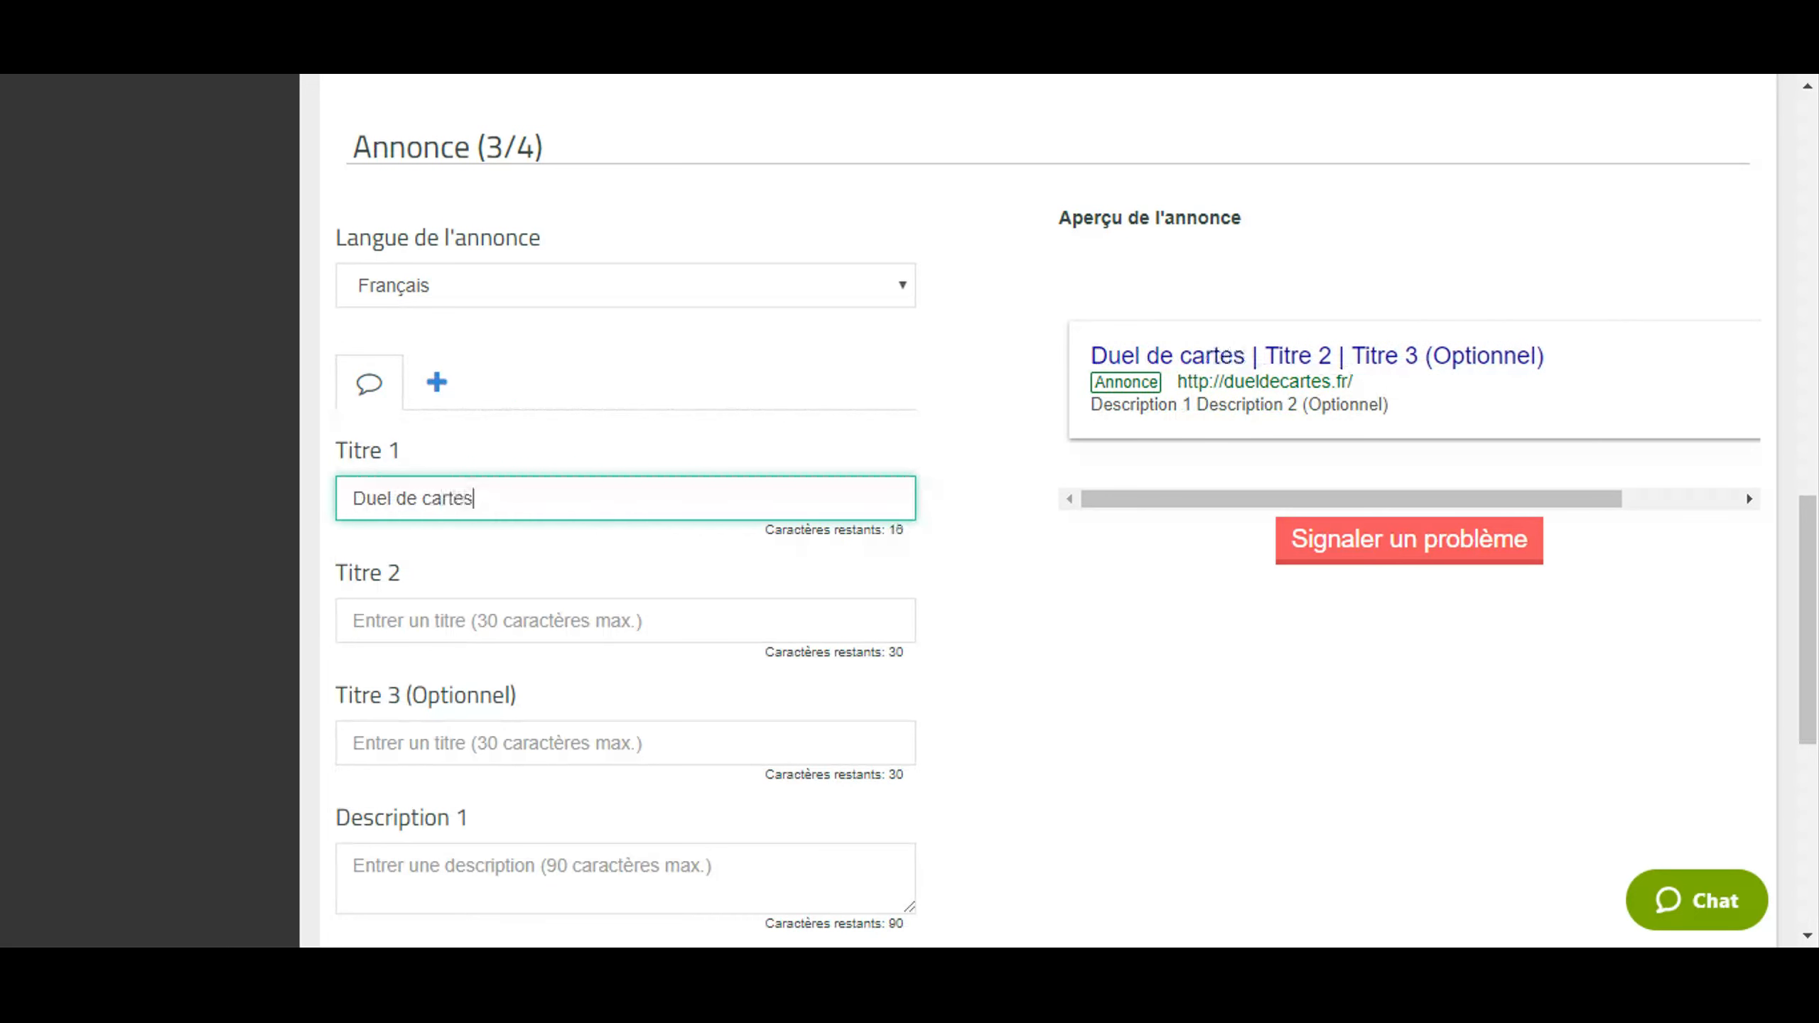
Enter "Jeux de cartes à collectionner" as Titre 2 of the ad.
left_click(352, 620)
type("L")
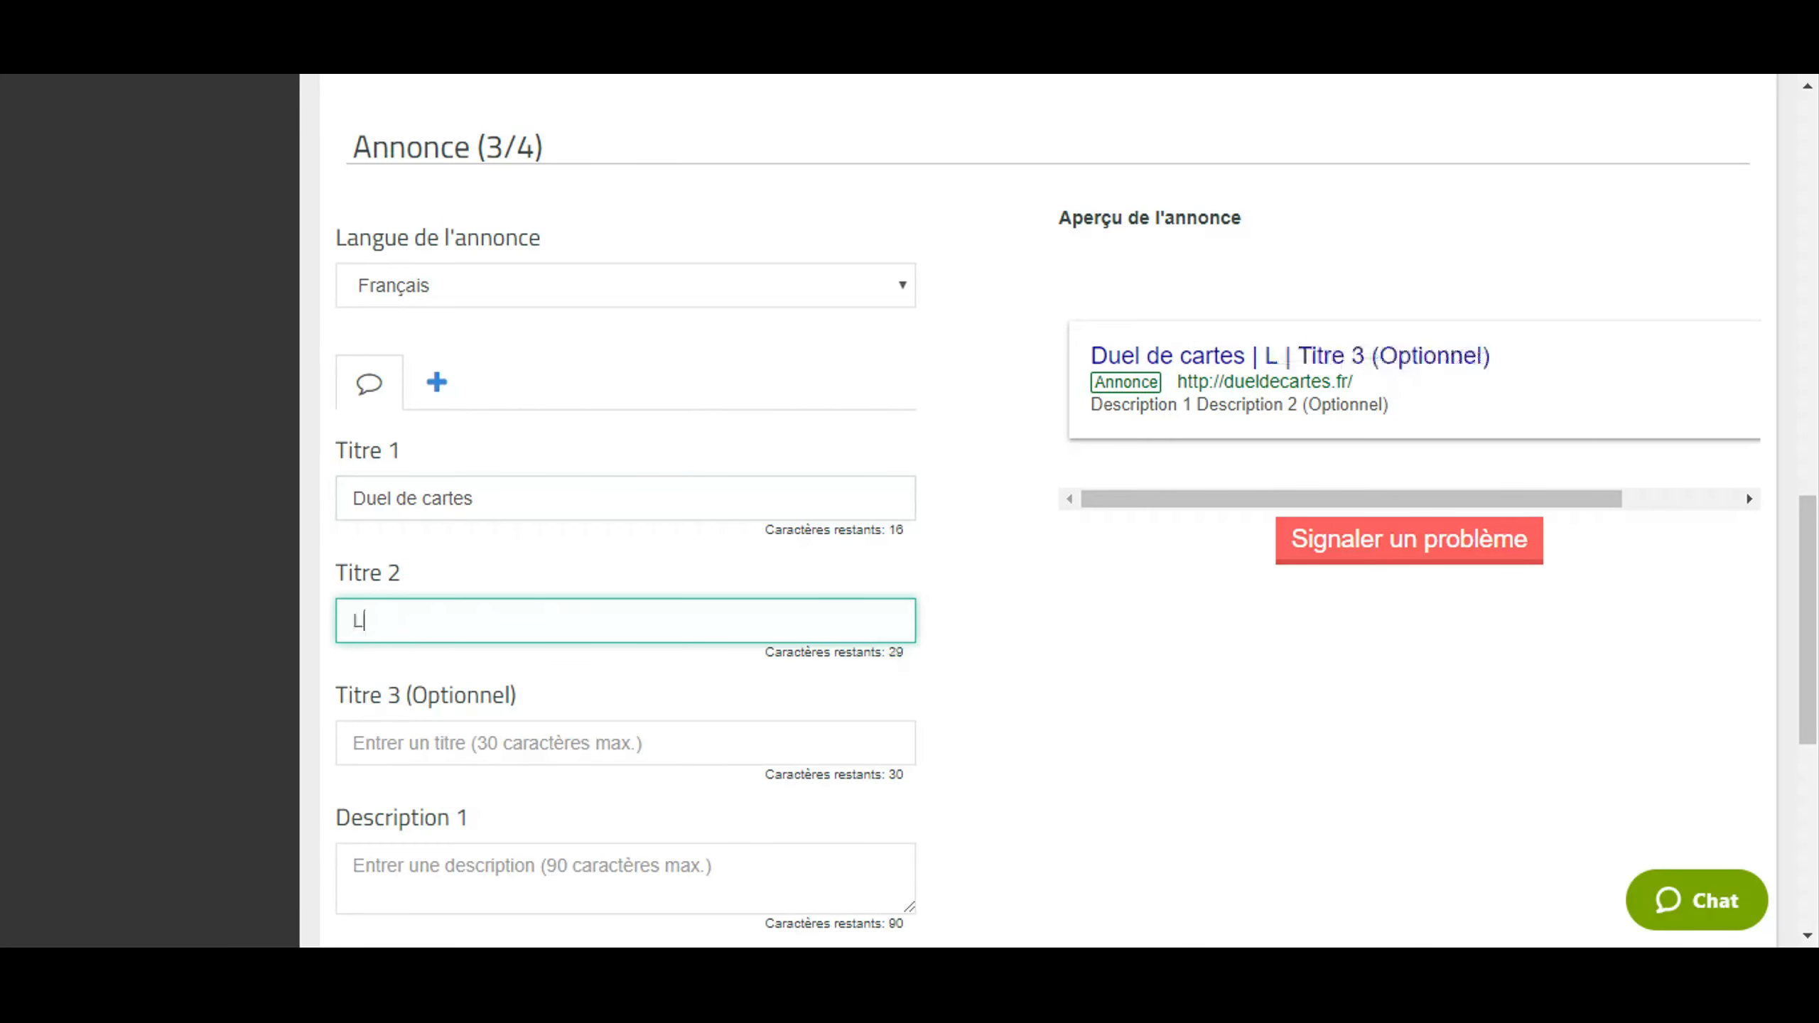
key("BackSpace")
type("Jeux")
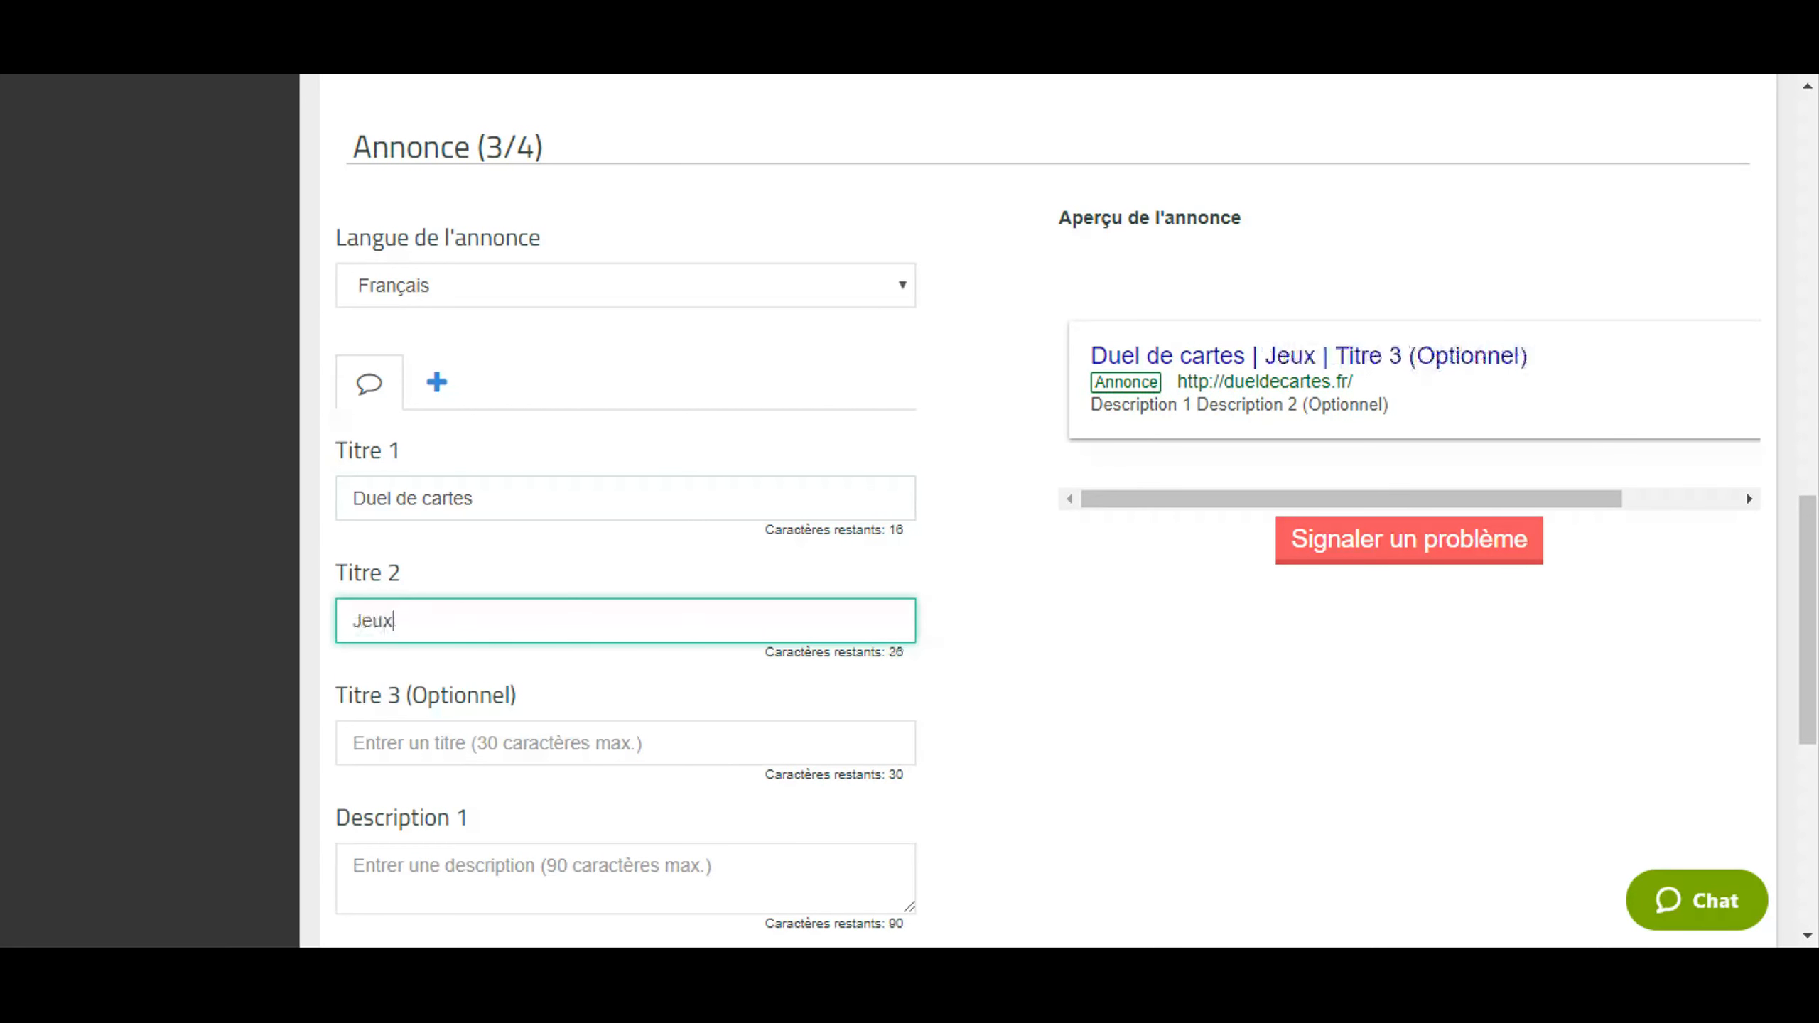
type(" de cartes à ")
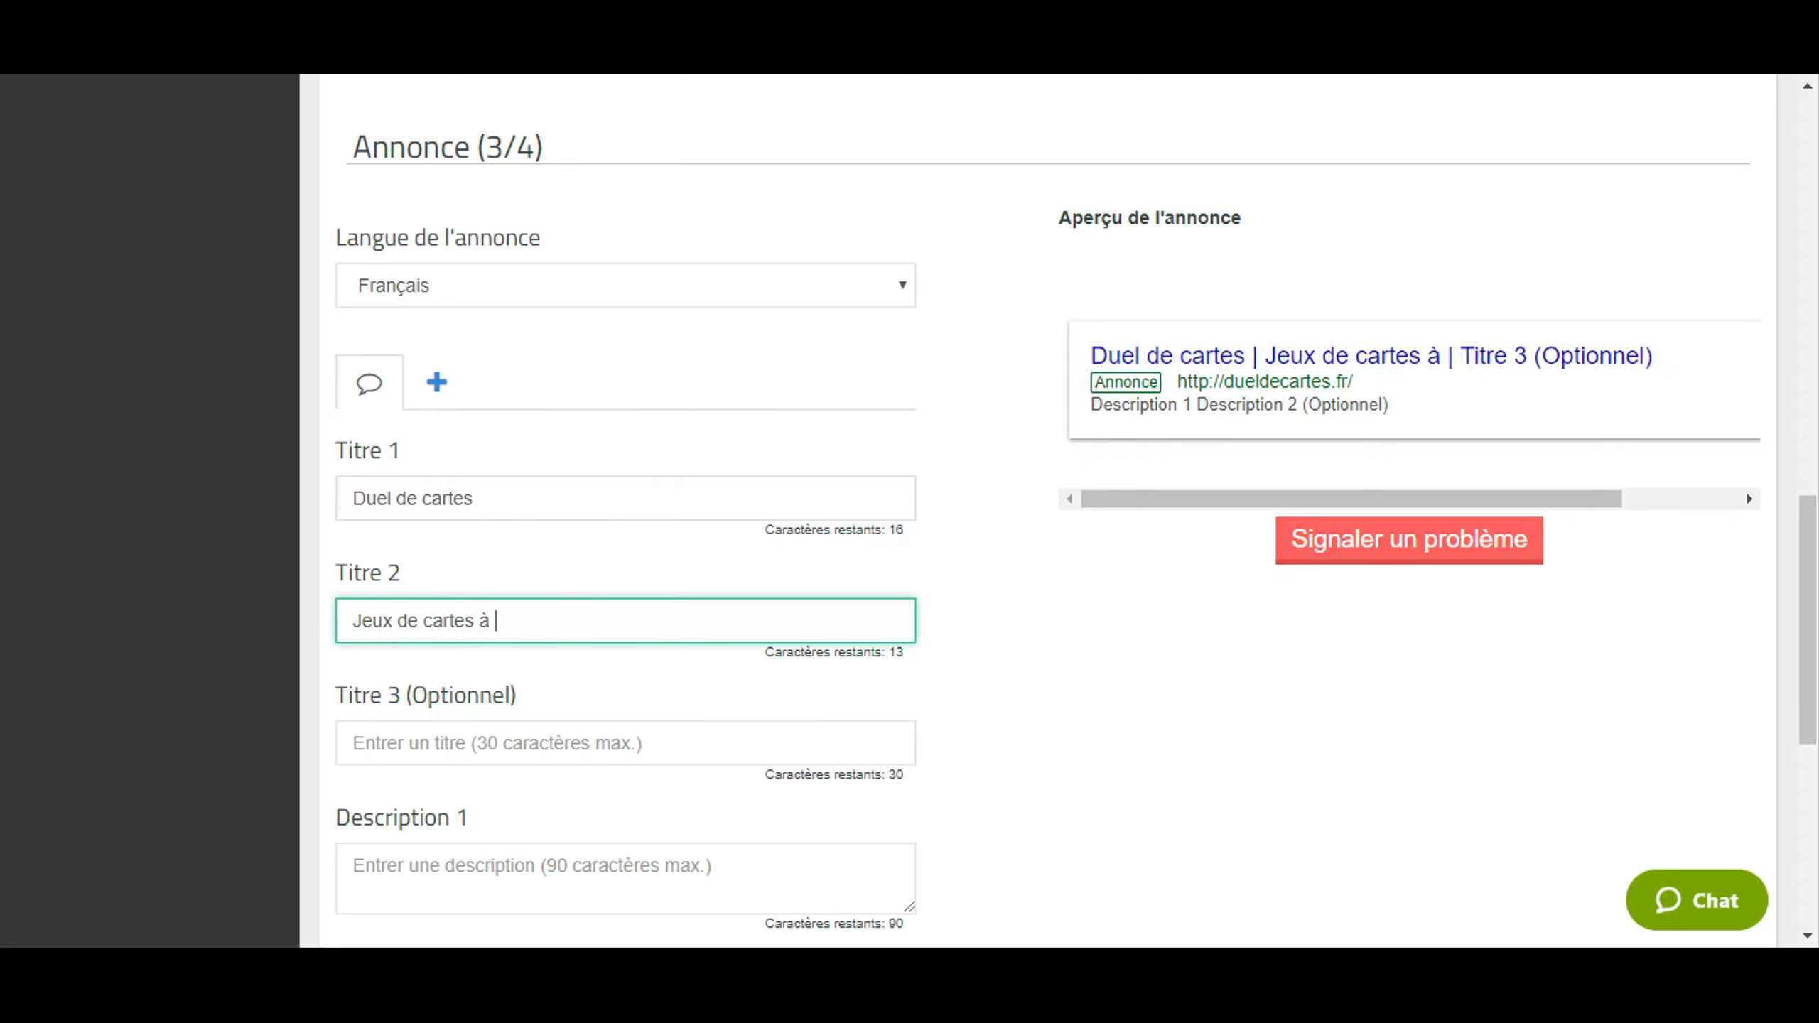
type("collectionner")
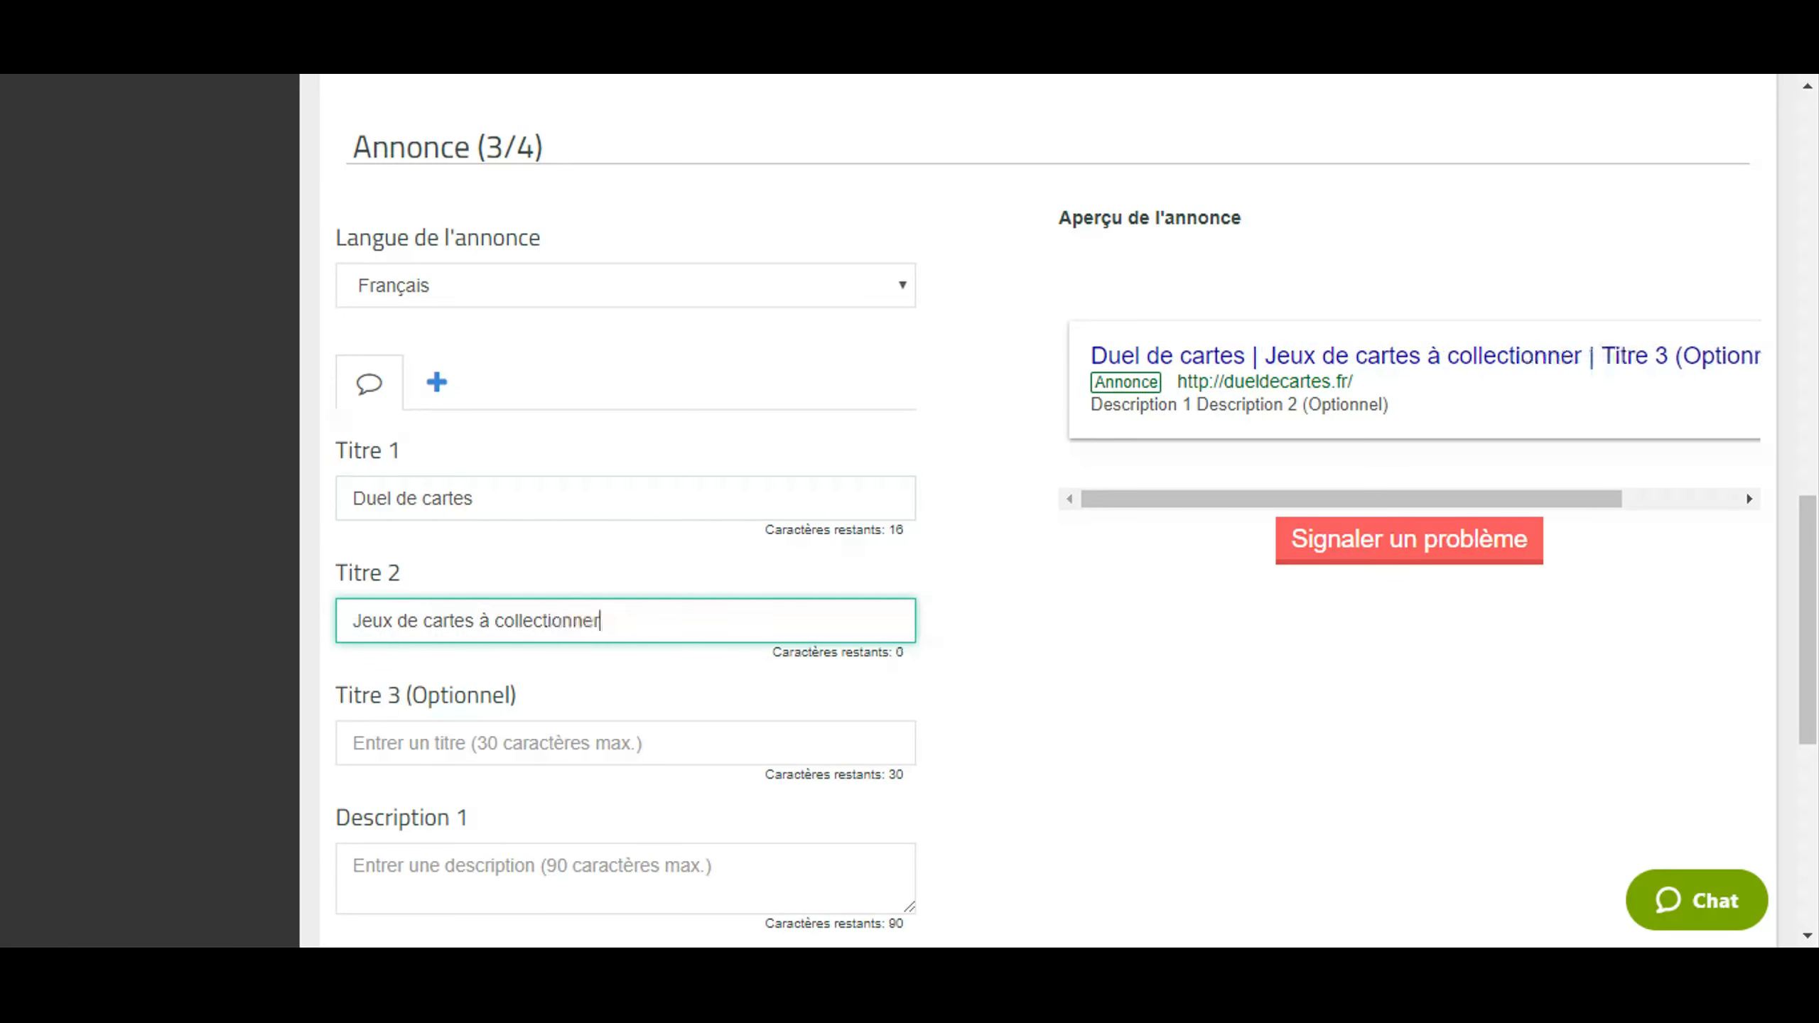
Enter "Boutique en ligne" as the optional Titre 3 of the ad.
scroll(909, 501, "down", 2)
scroll(909, 502, "down", 2)
key("Tab")
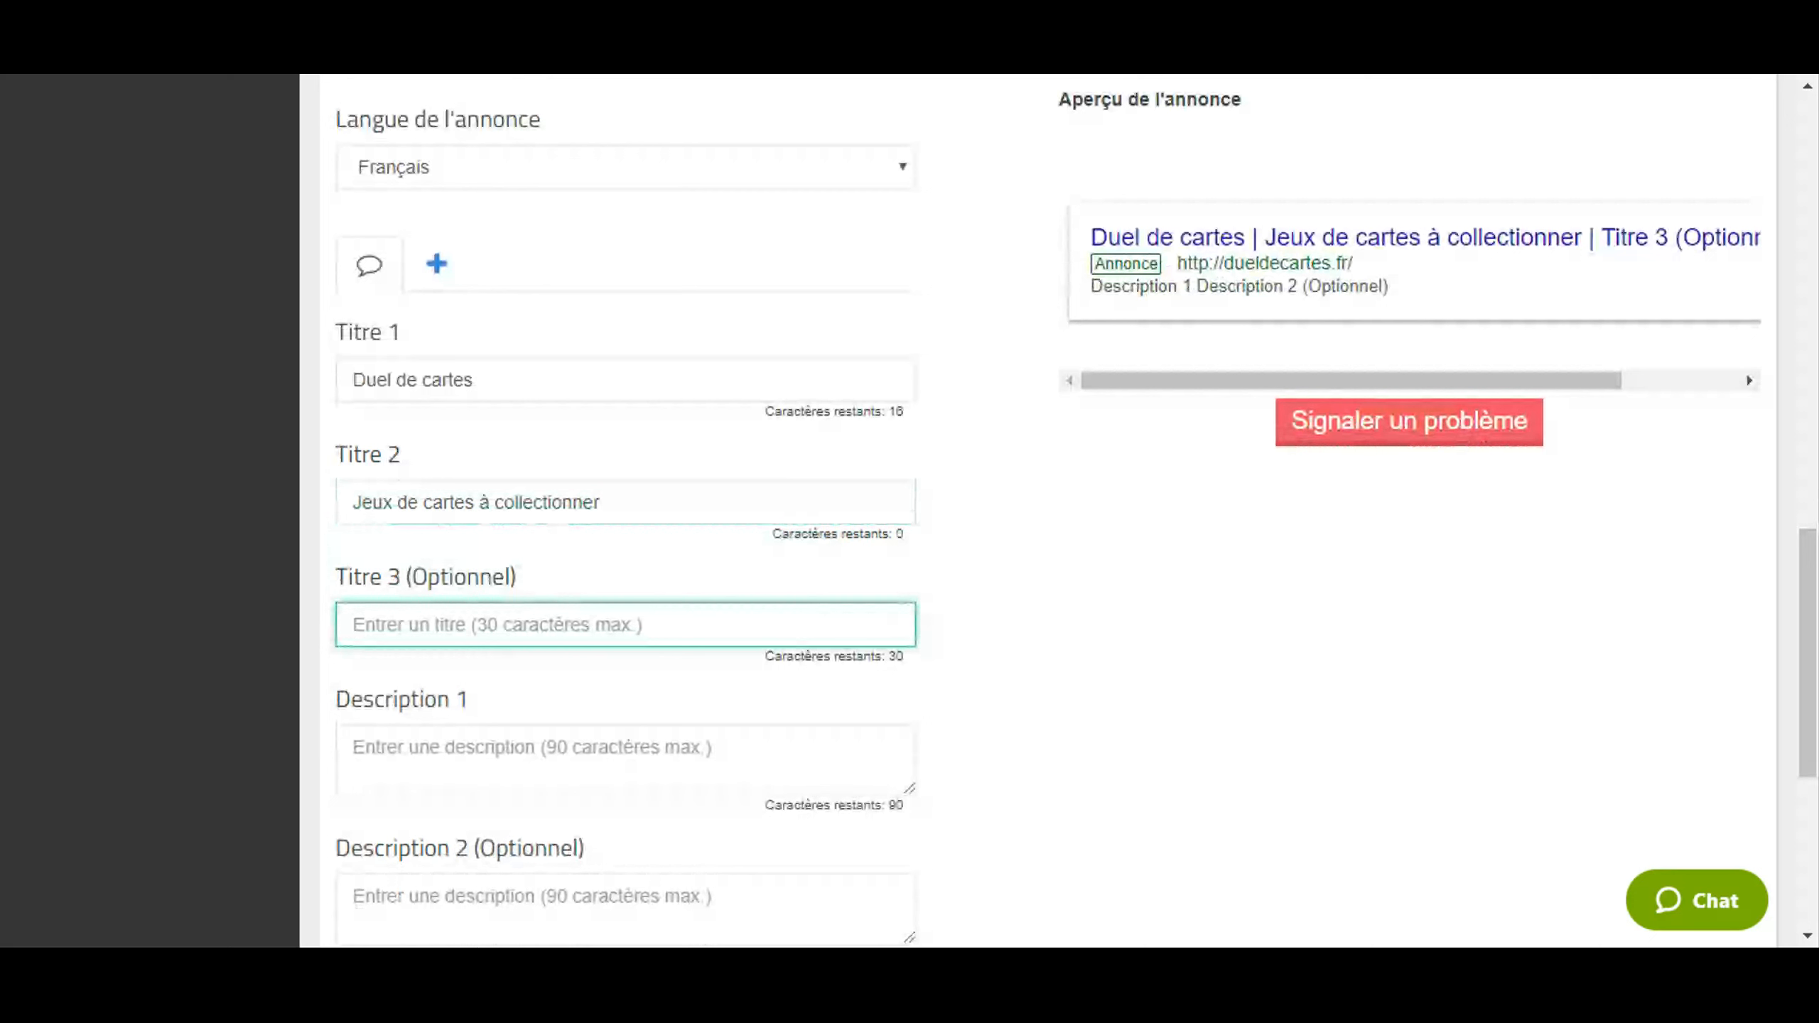
type("Bouiqu")
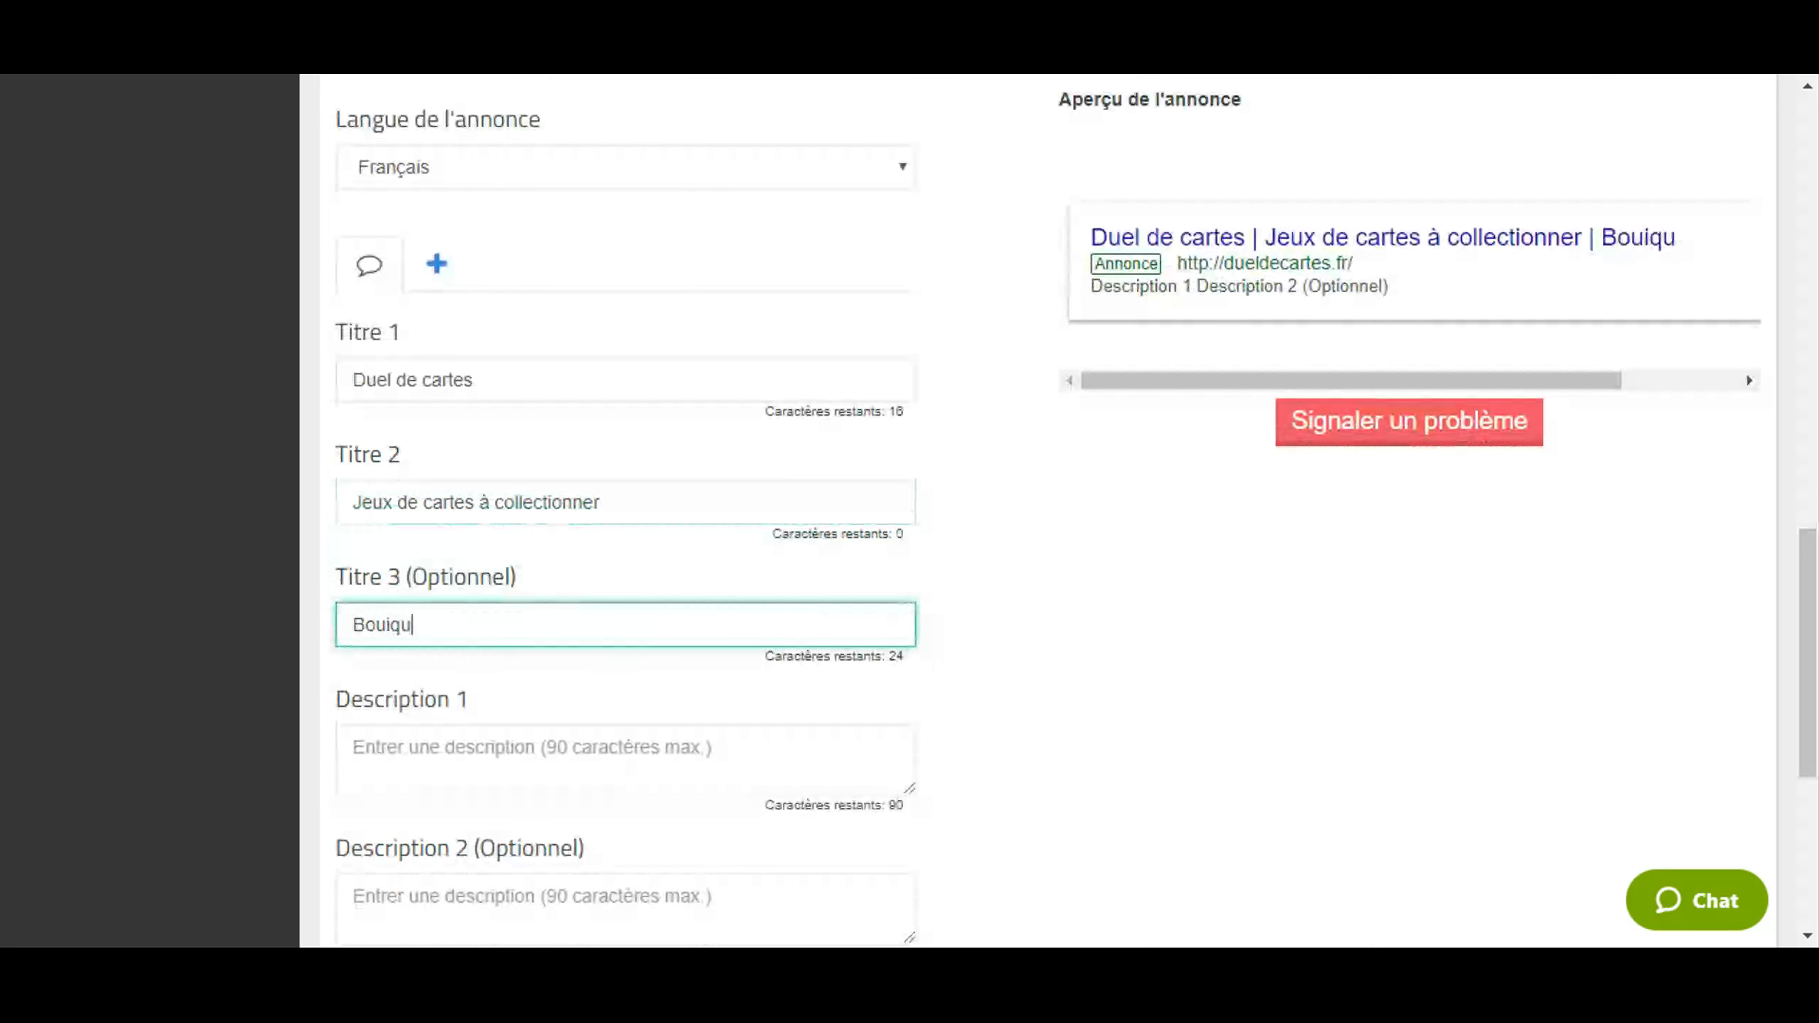
type("e en ligne")
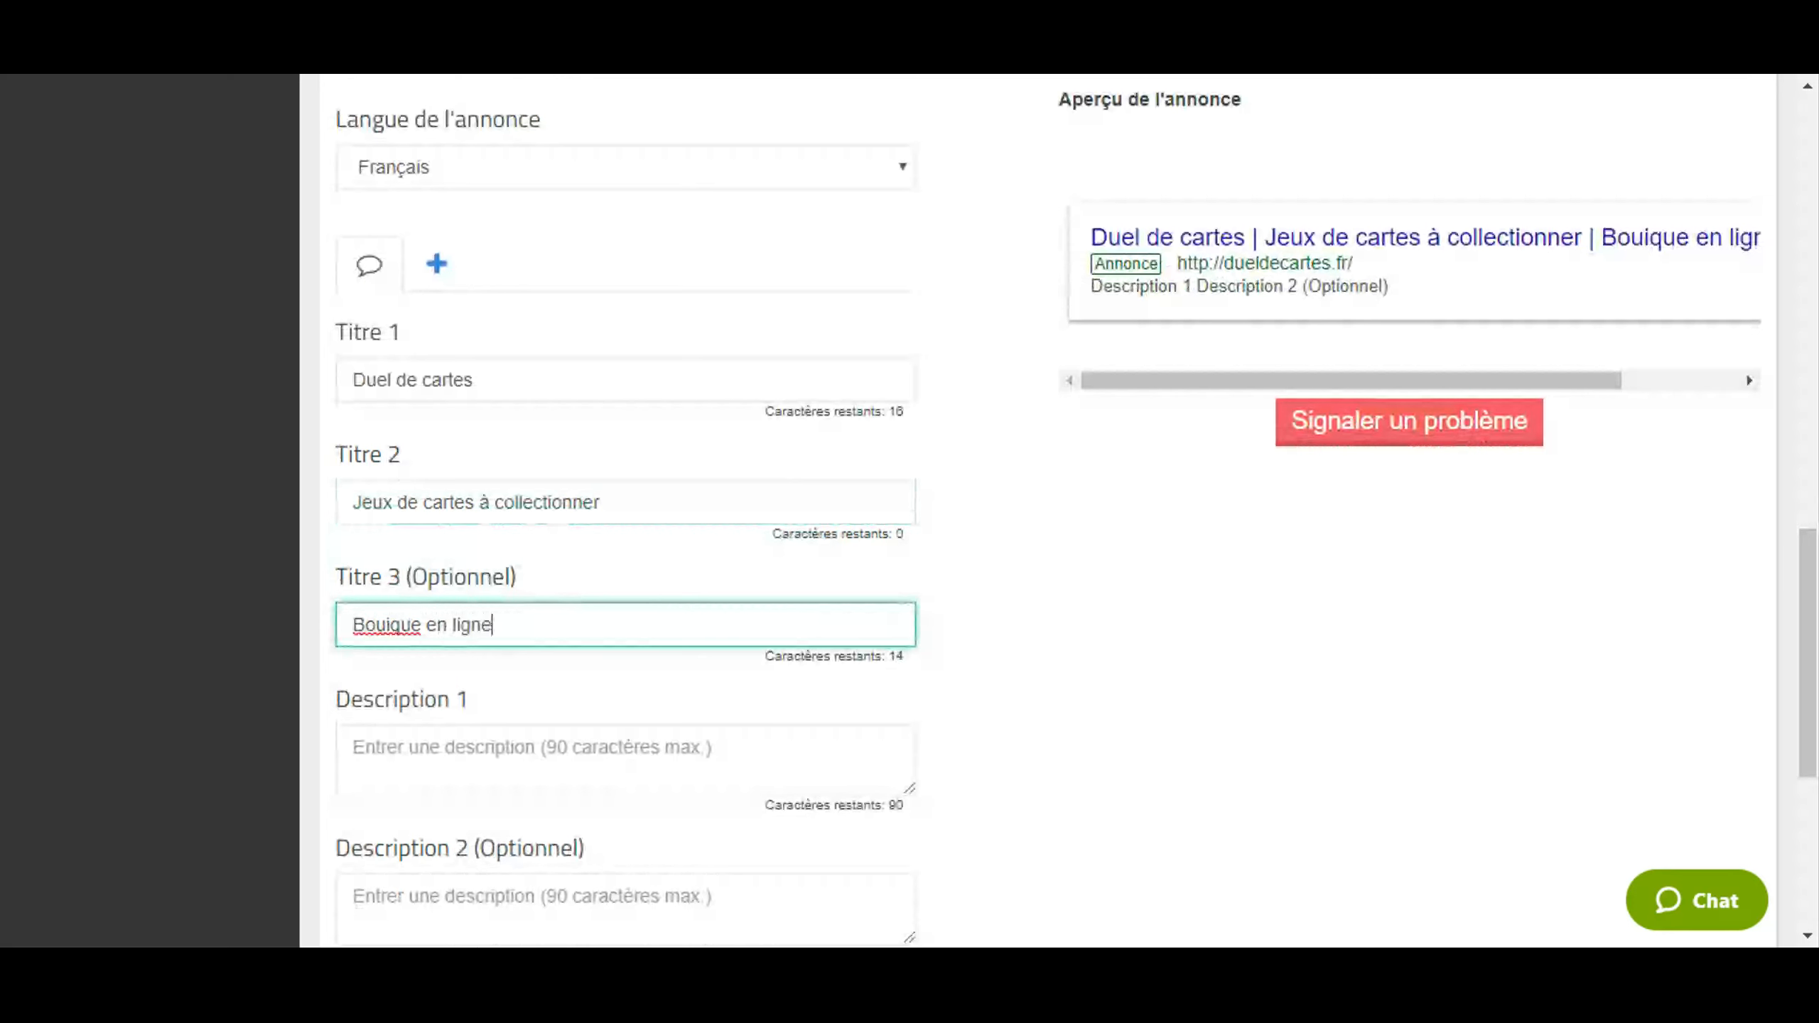
left_click(386, 625)
type("t")
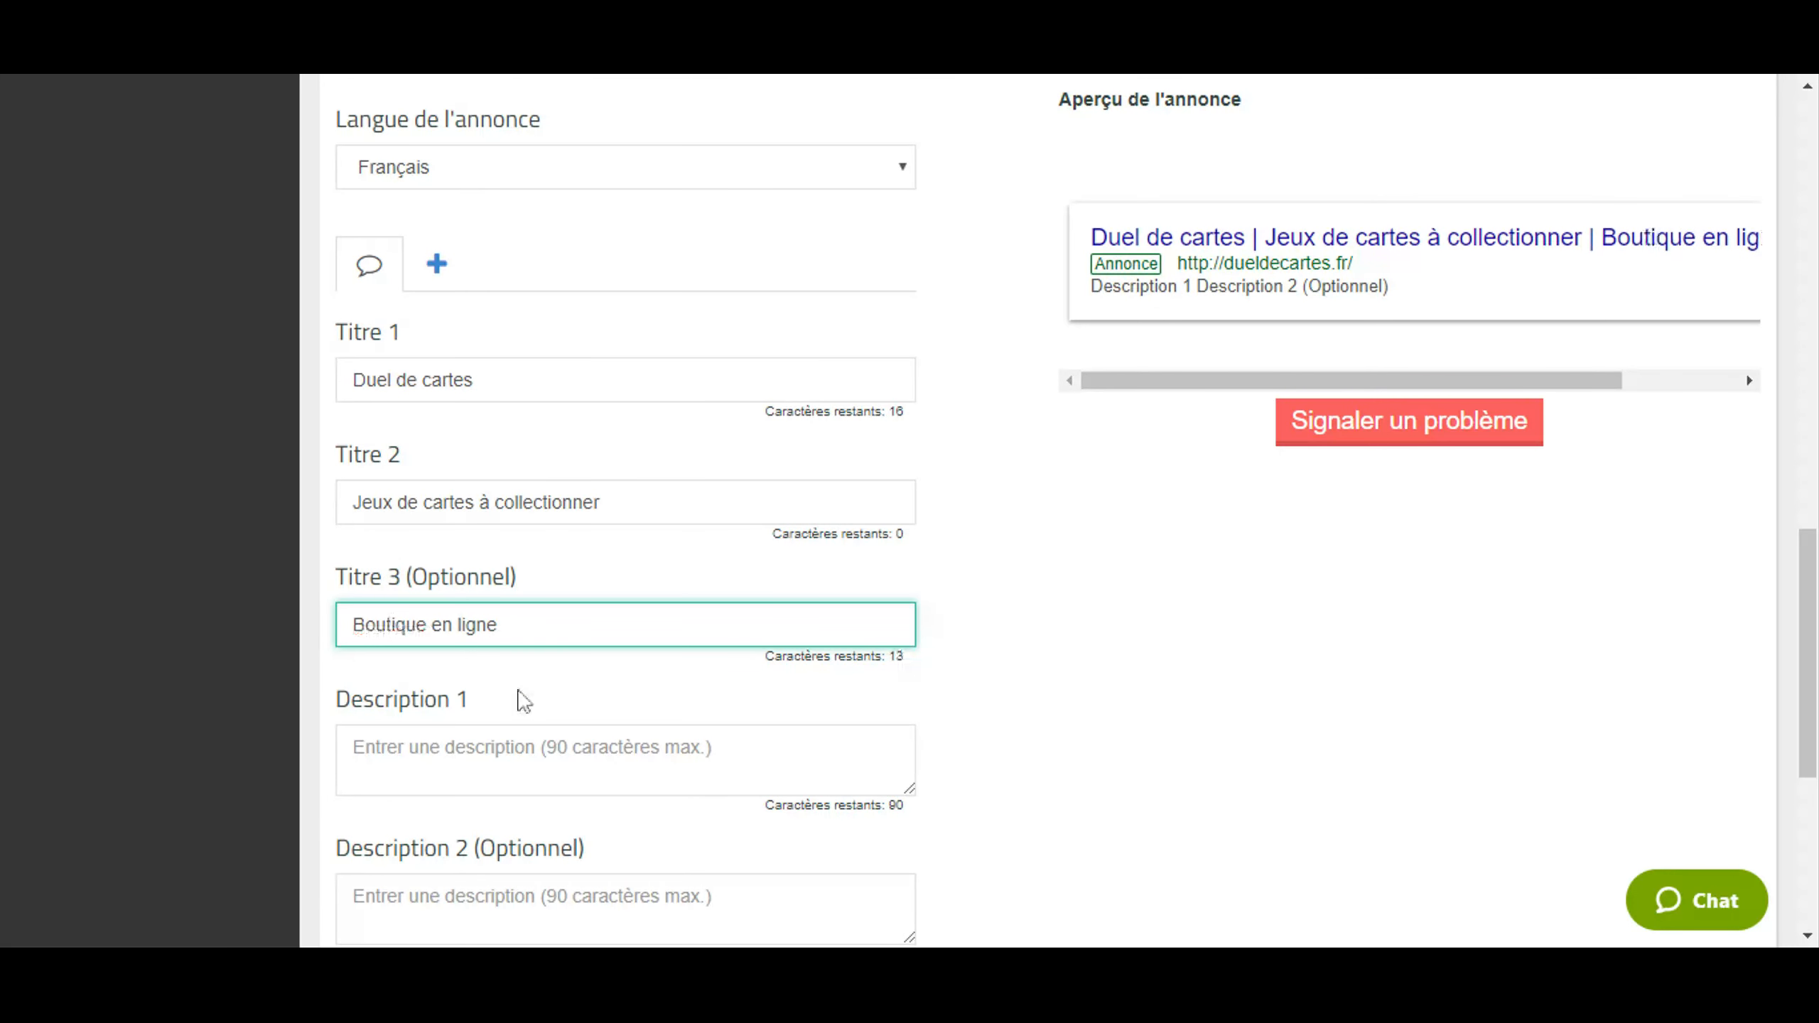
Fill in Description 1 with "La boutique 100% jeux de cartes à collectionner.".
scroll(581, 691, "down", 1)
left_click(581, 686)
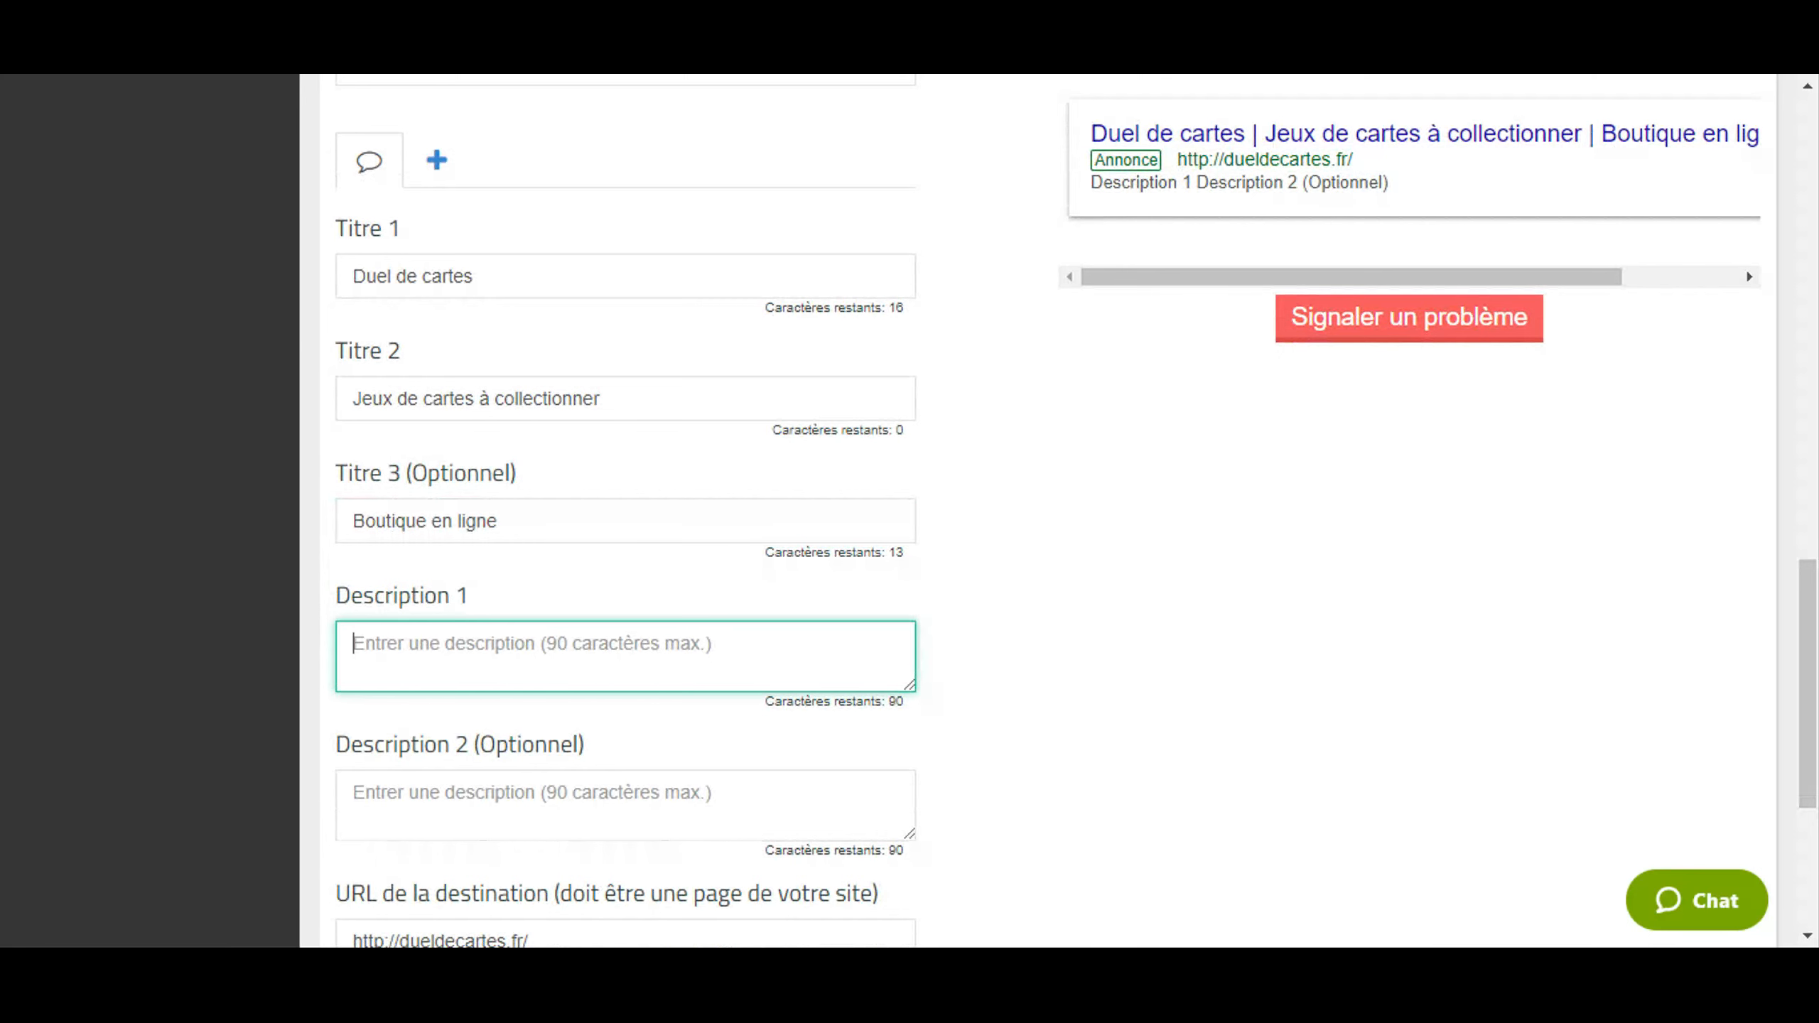
type("La")
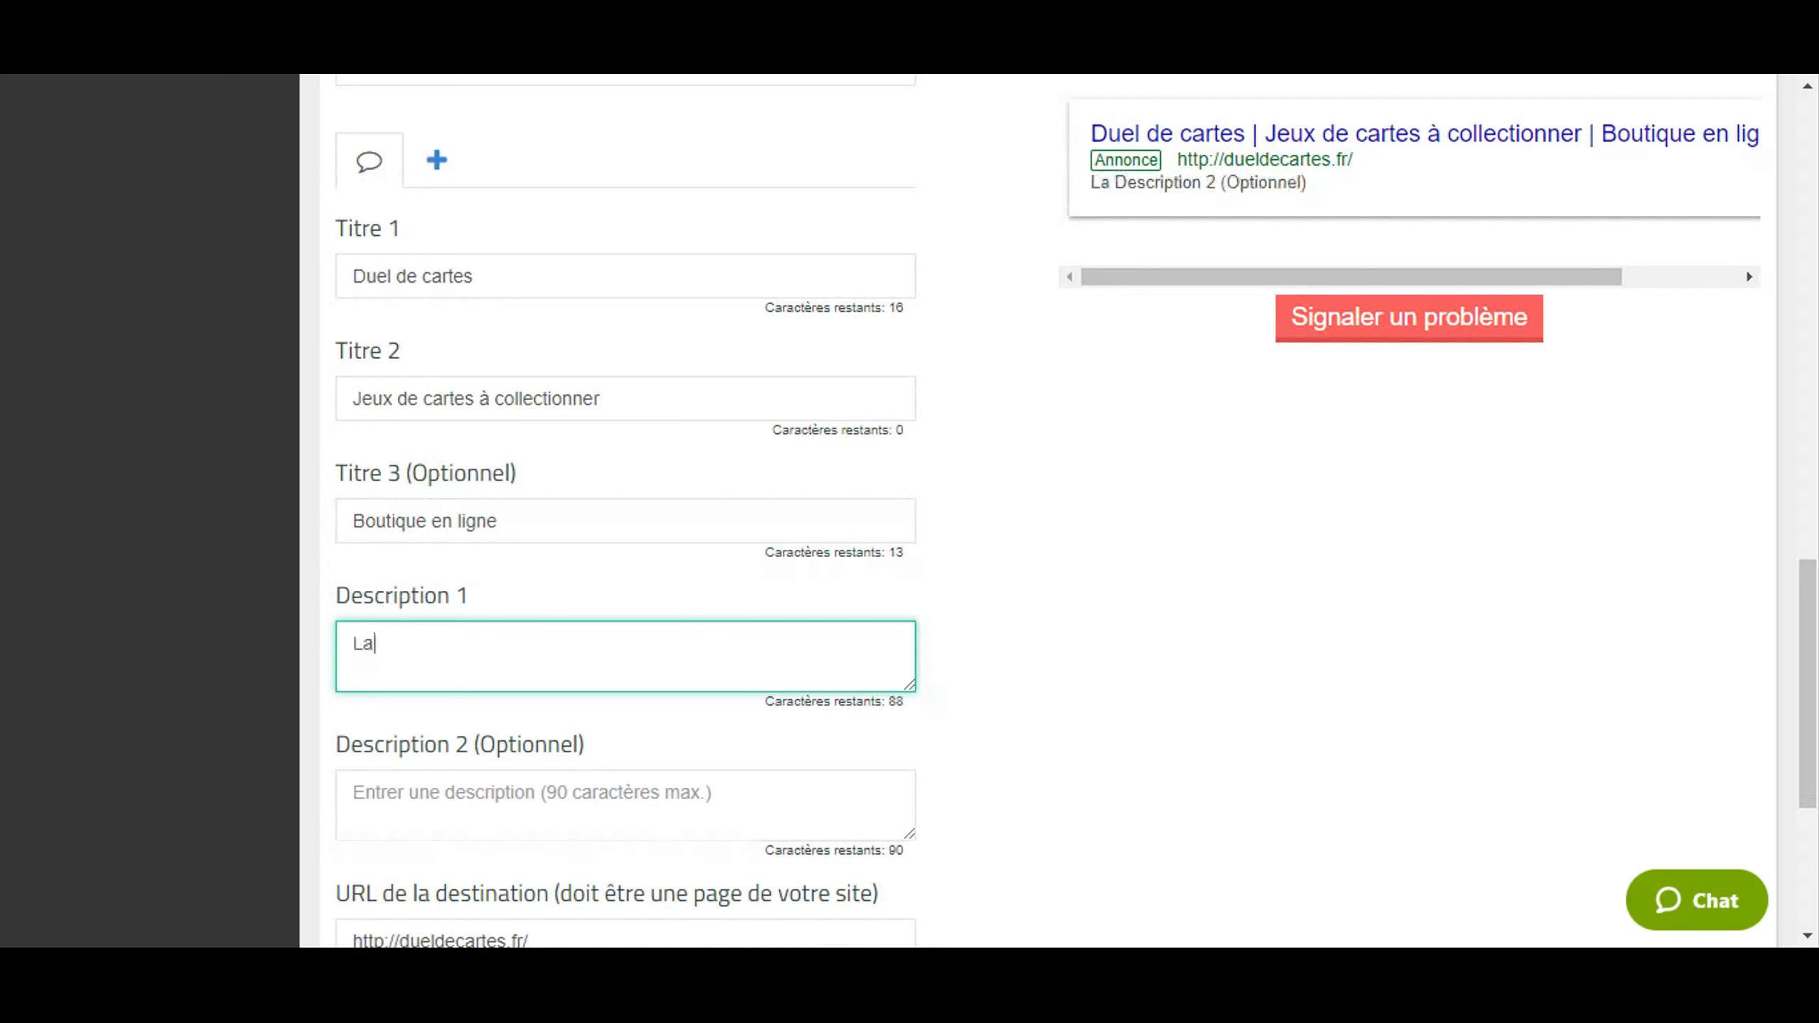
type(" bou")
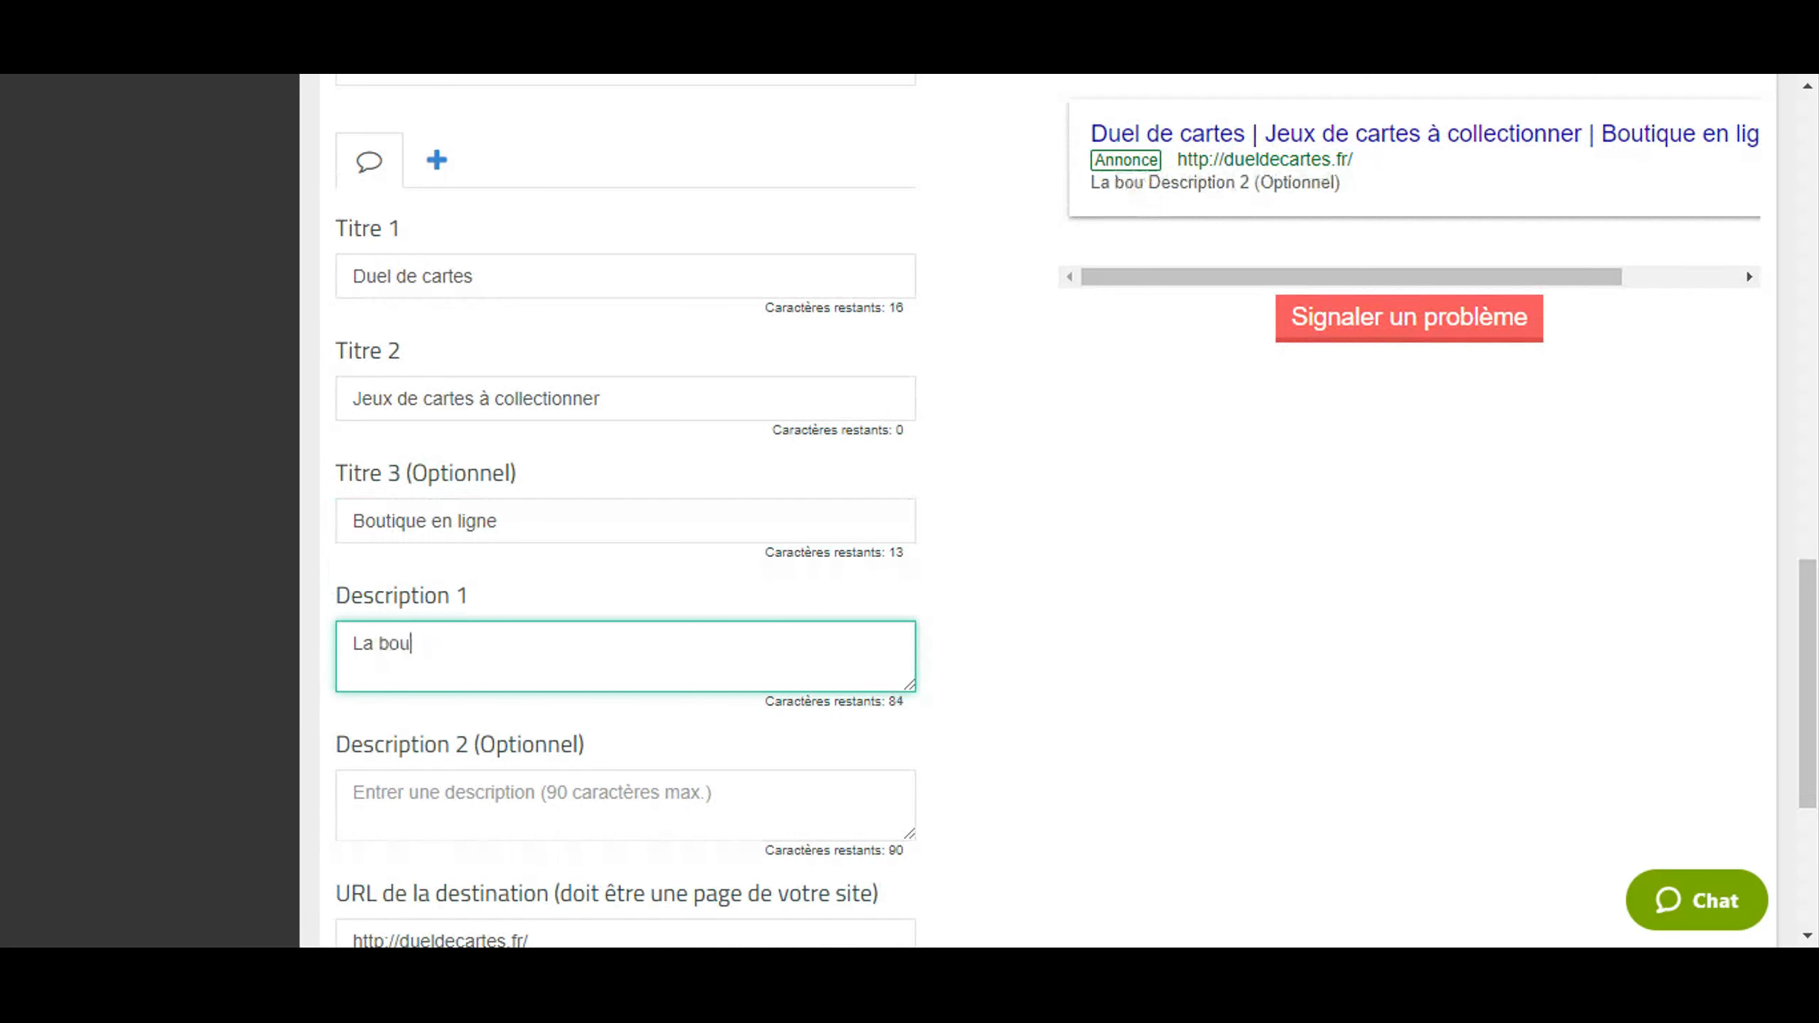
type("tique 100")
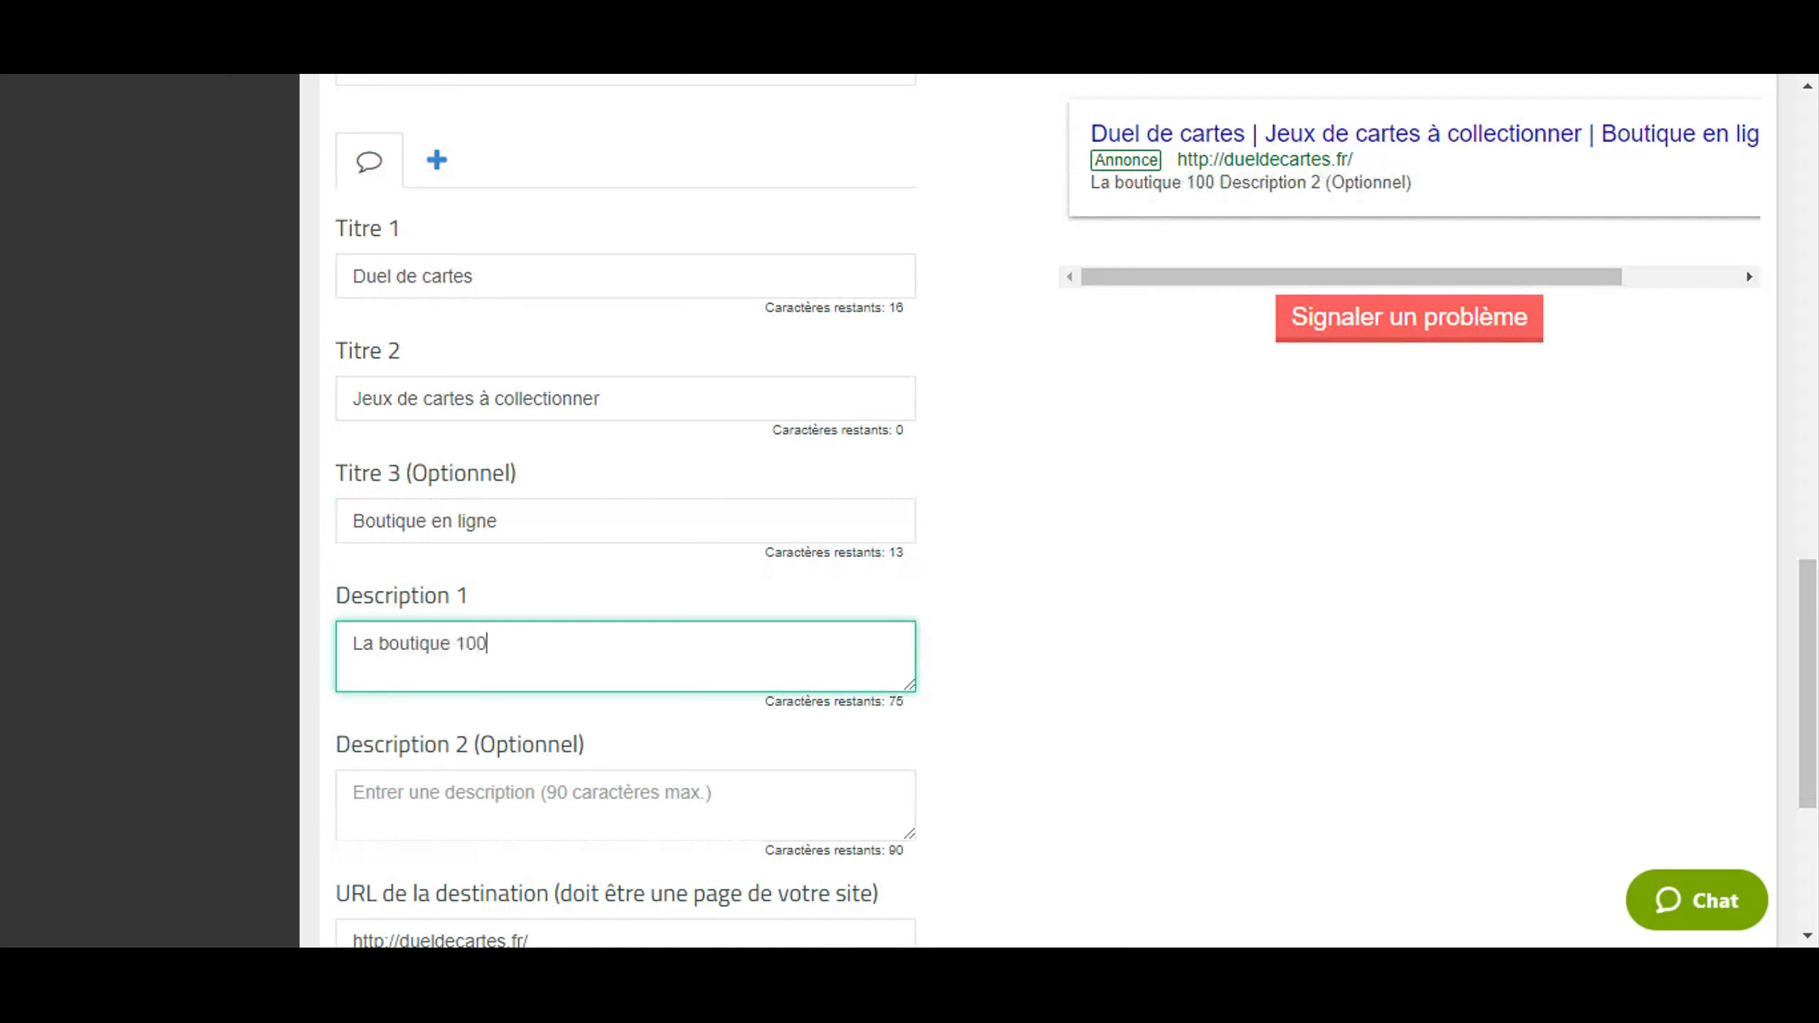
type("% jeux de")
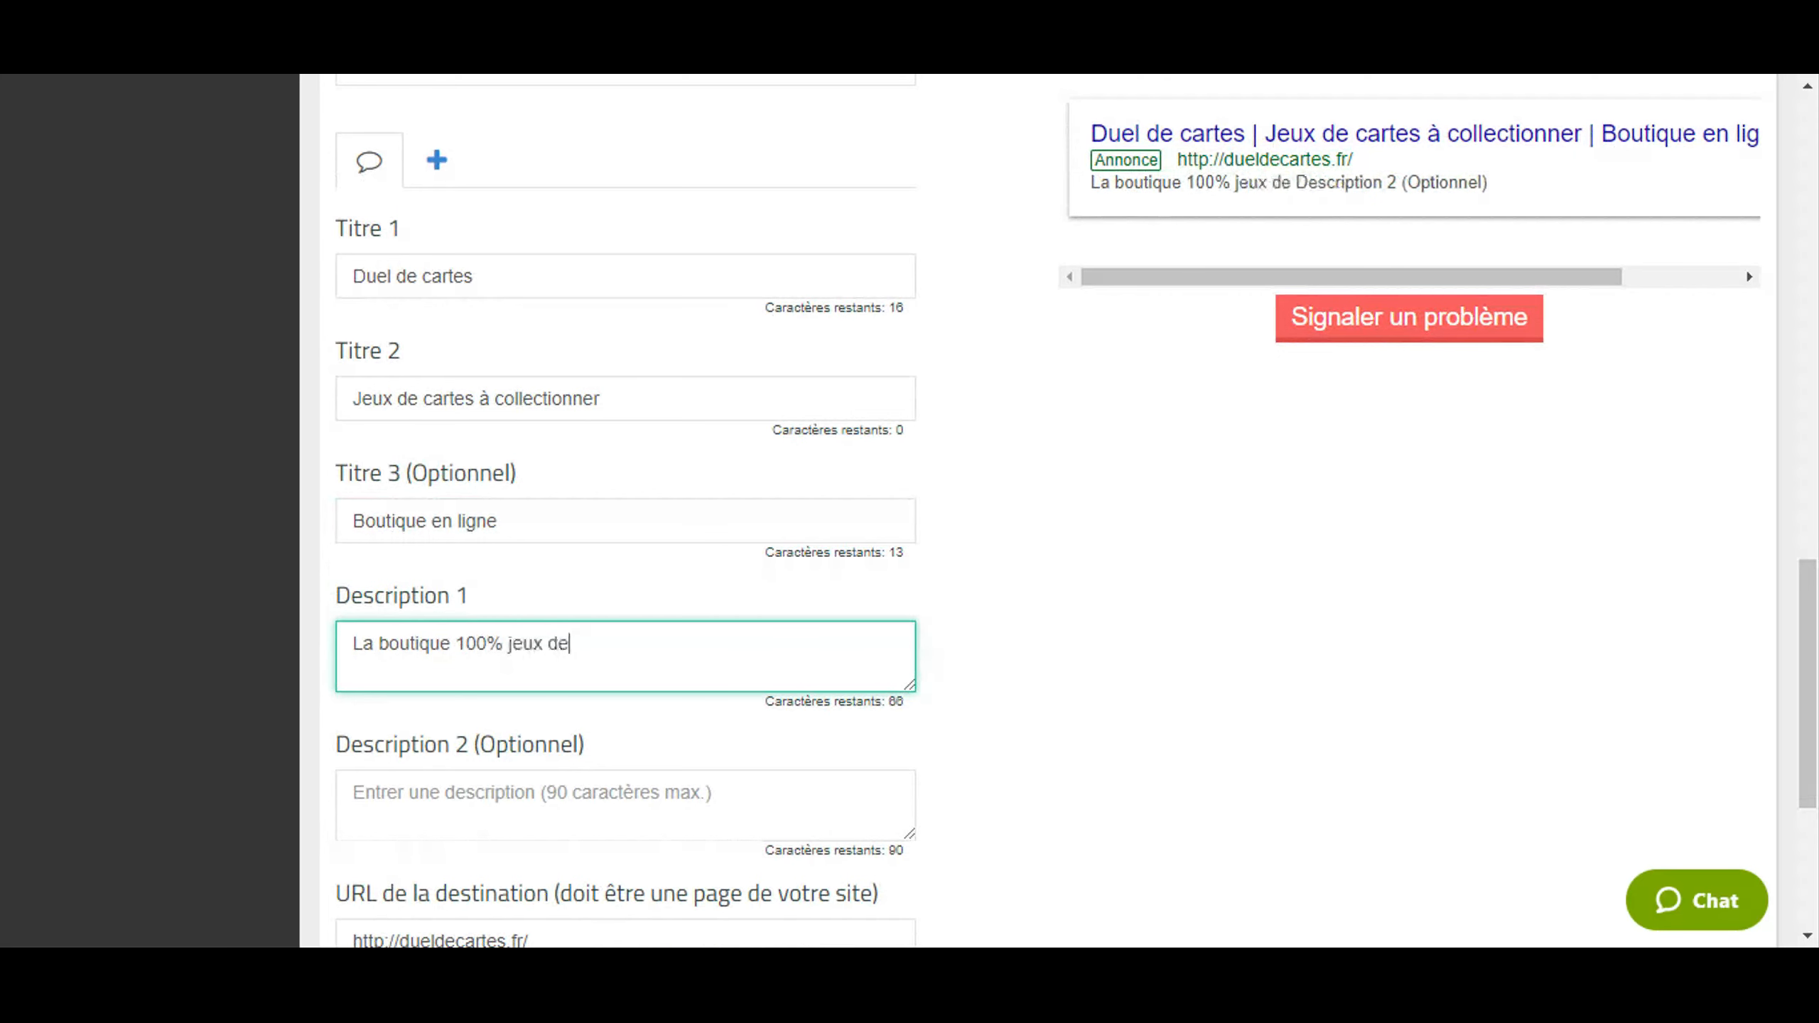
type(" cartes à ")
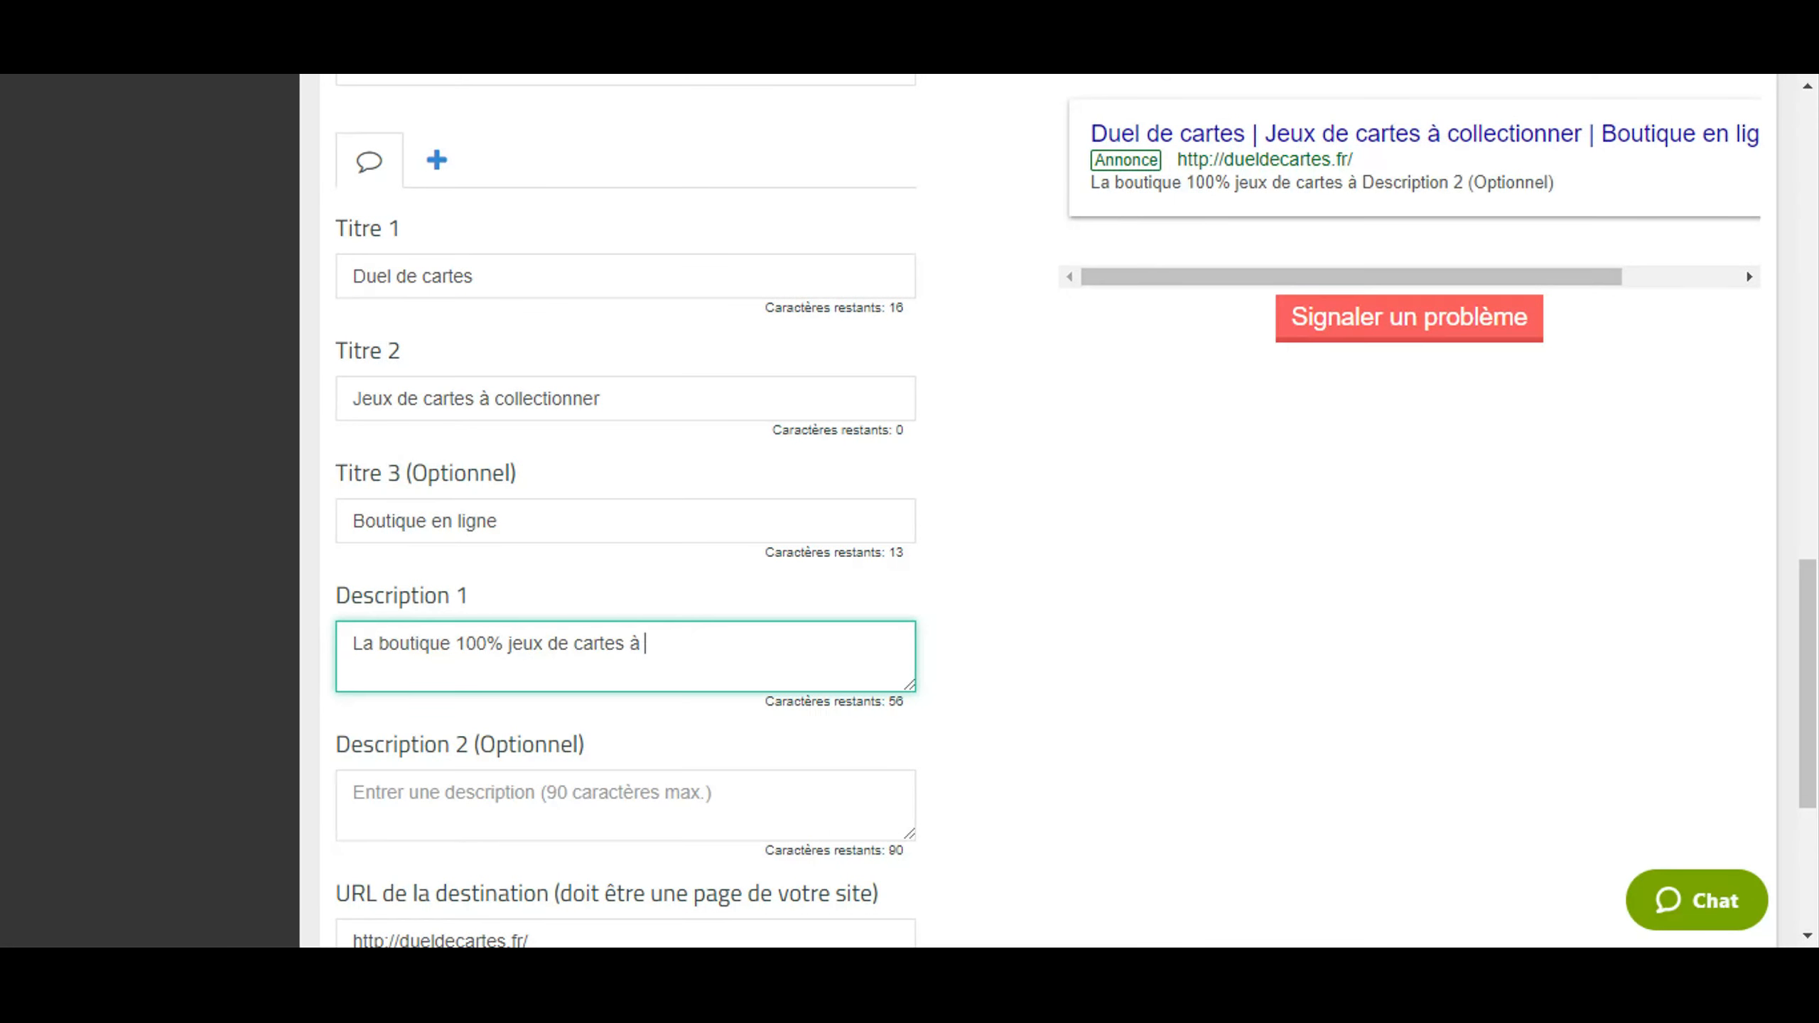
type("collectio")
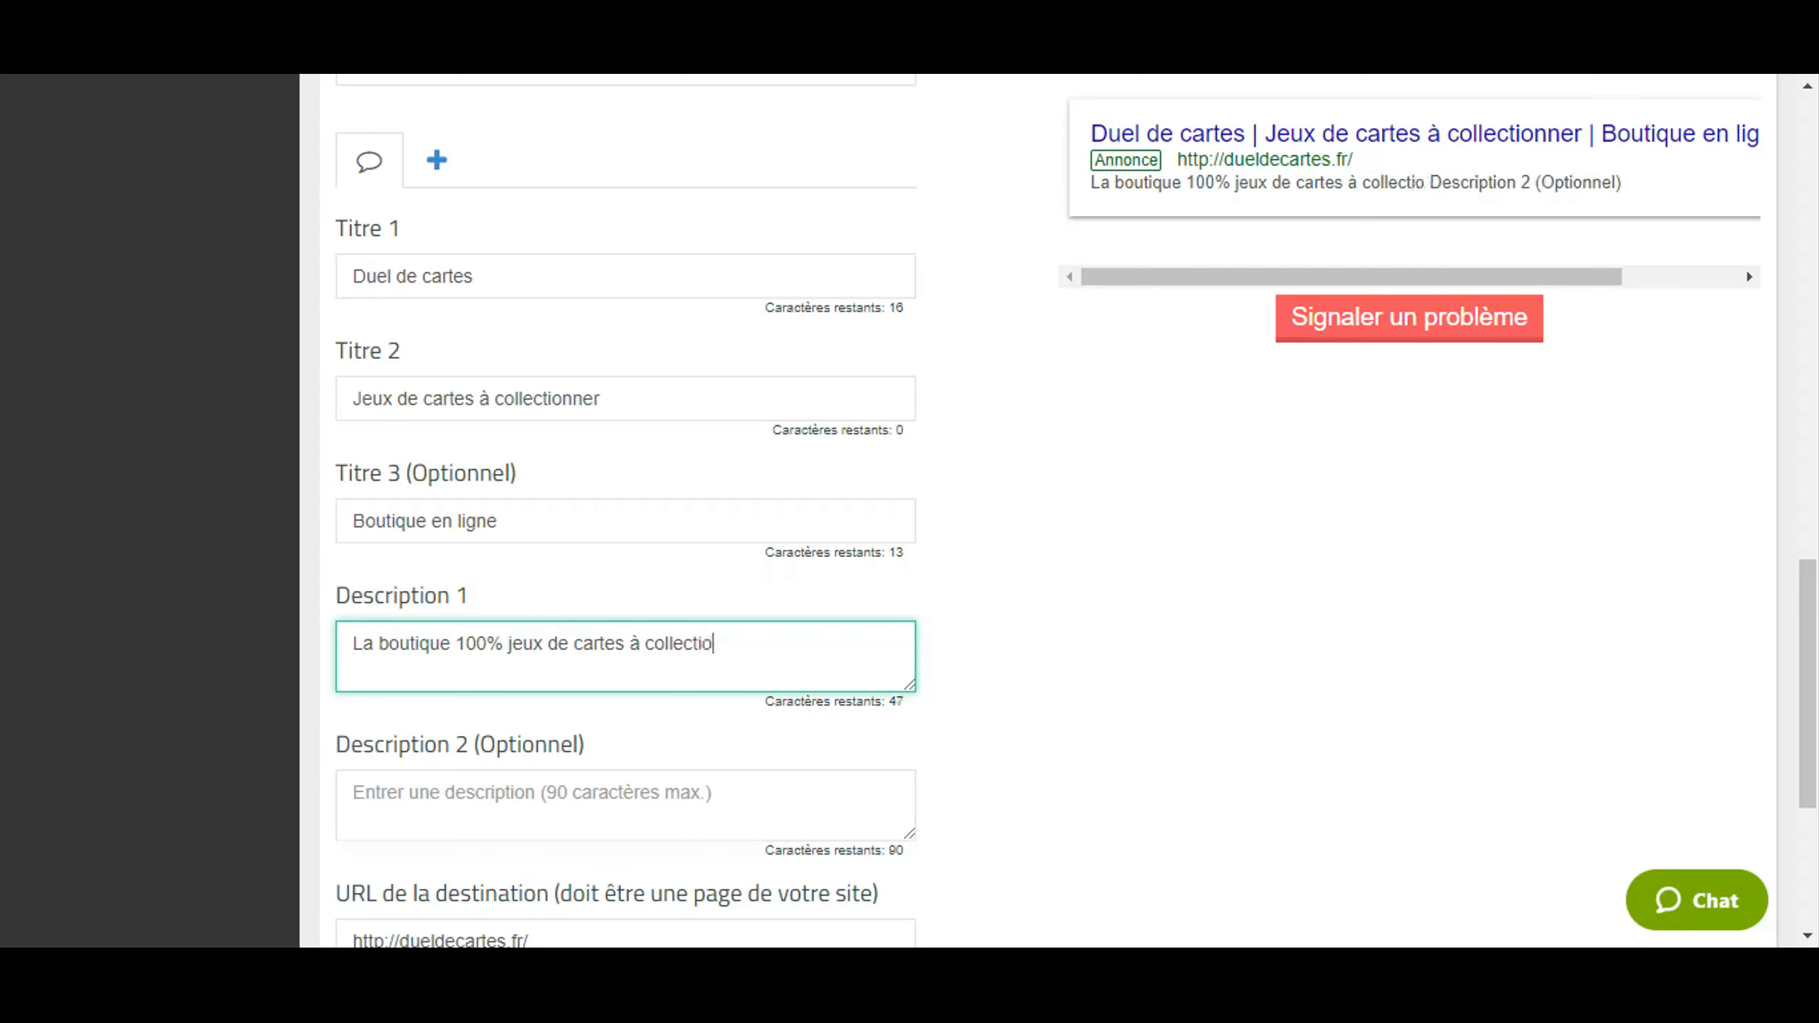
type("nner.")
Fill in the optional Description 2 with "Une toute nouvelle sélection de cartes disponibles".
key("Tab")
type("Une")
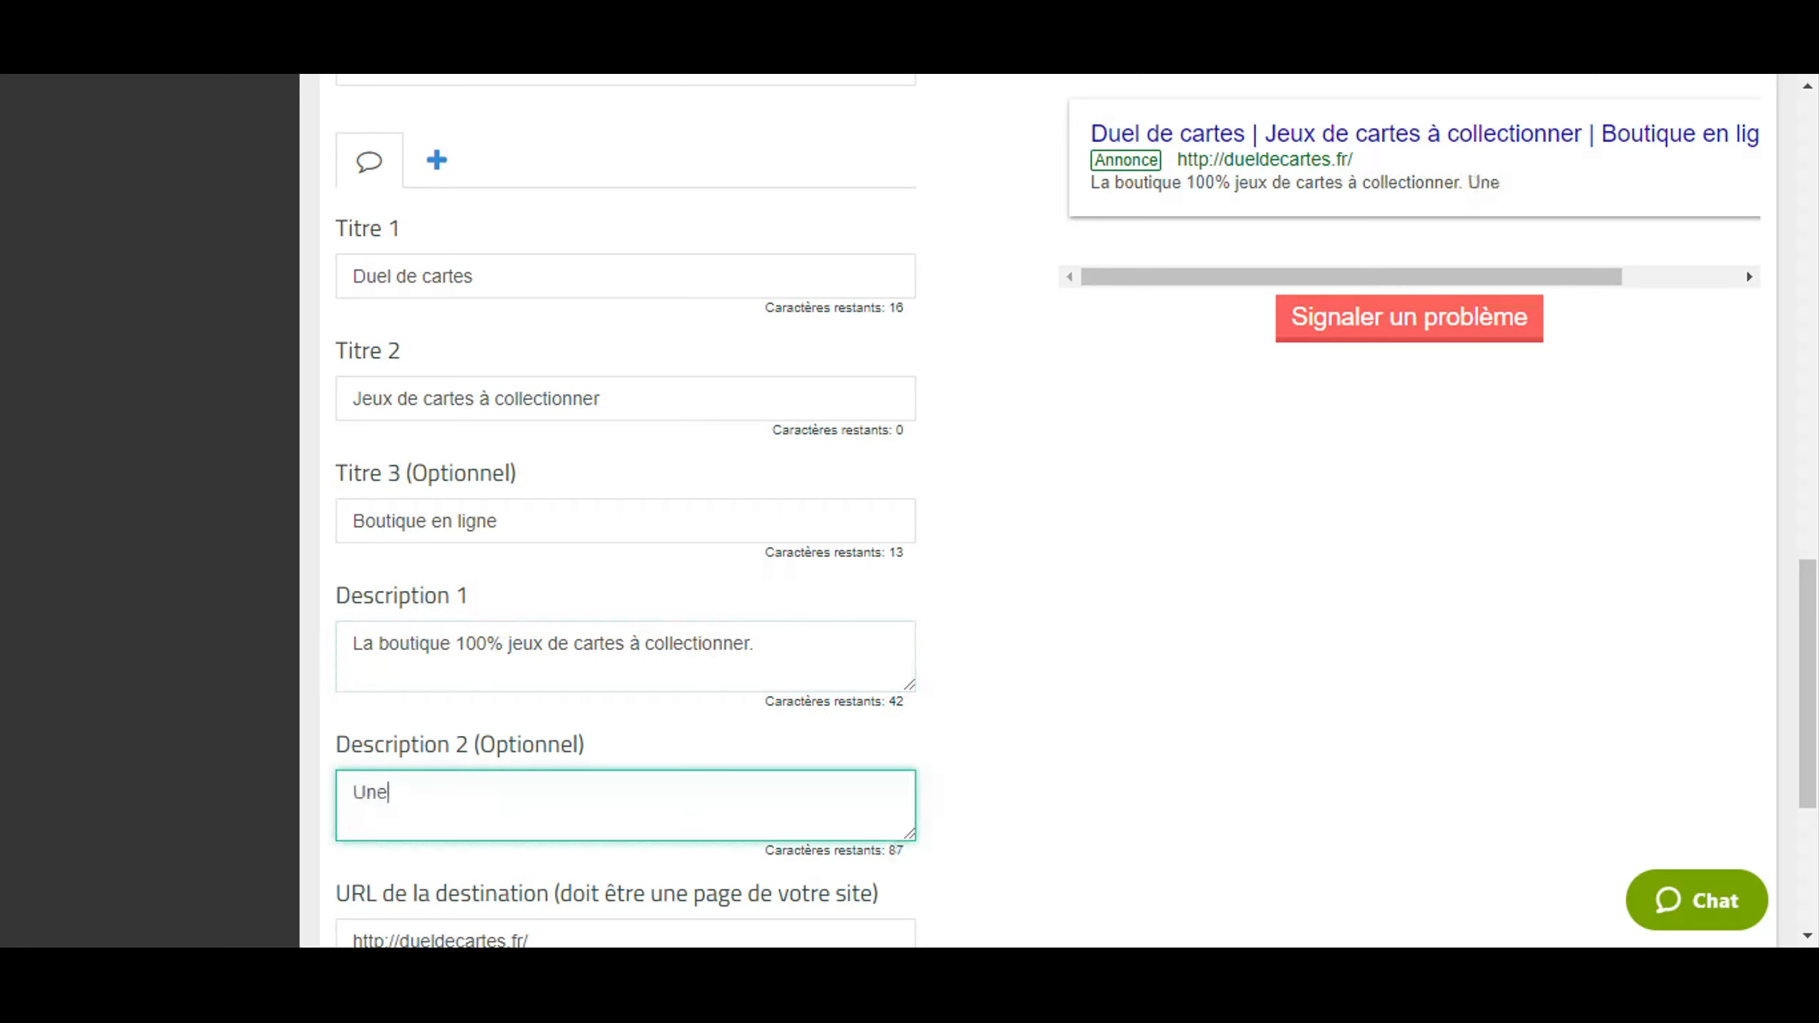
type(" toute nouvelle ")
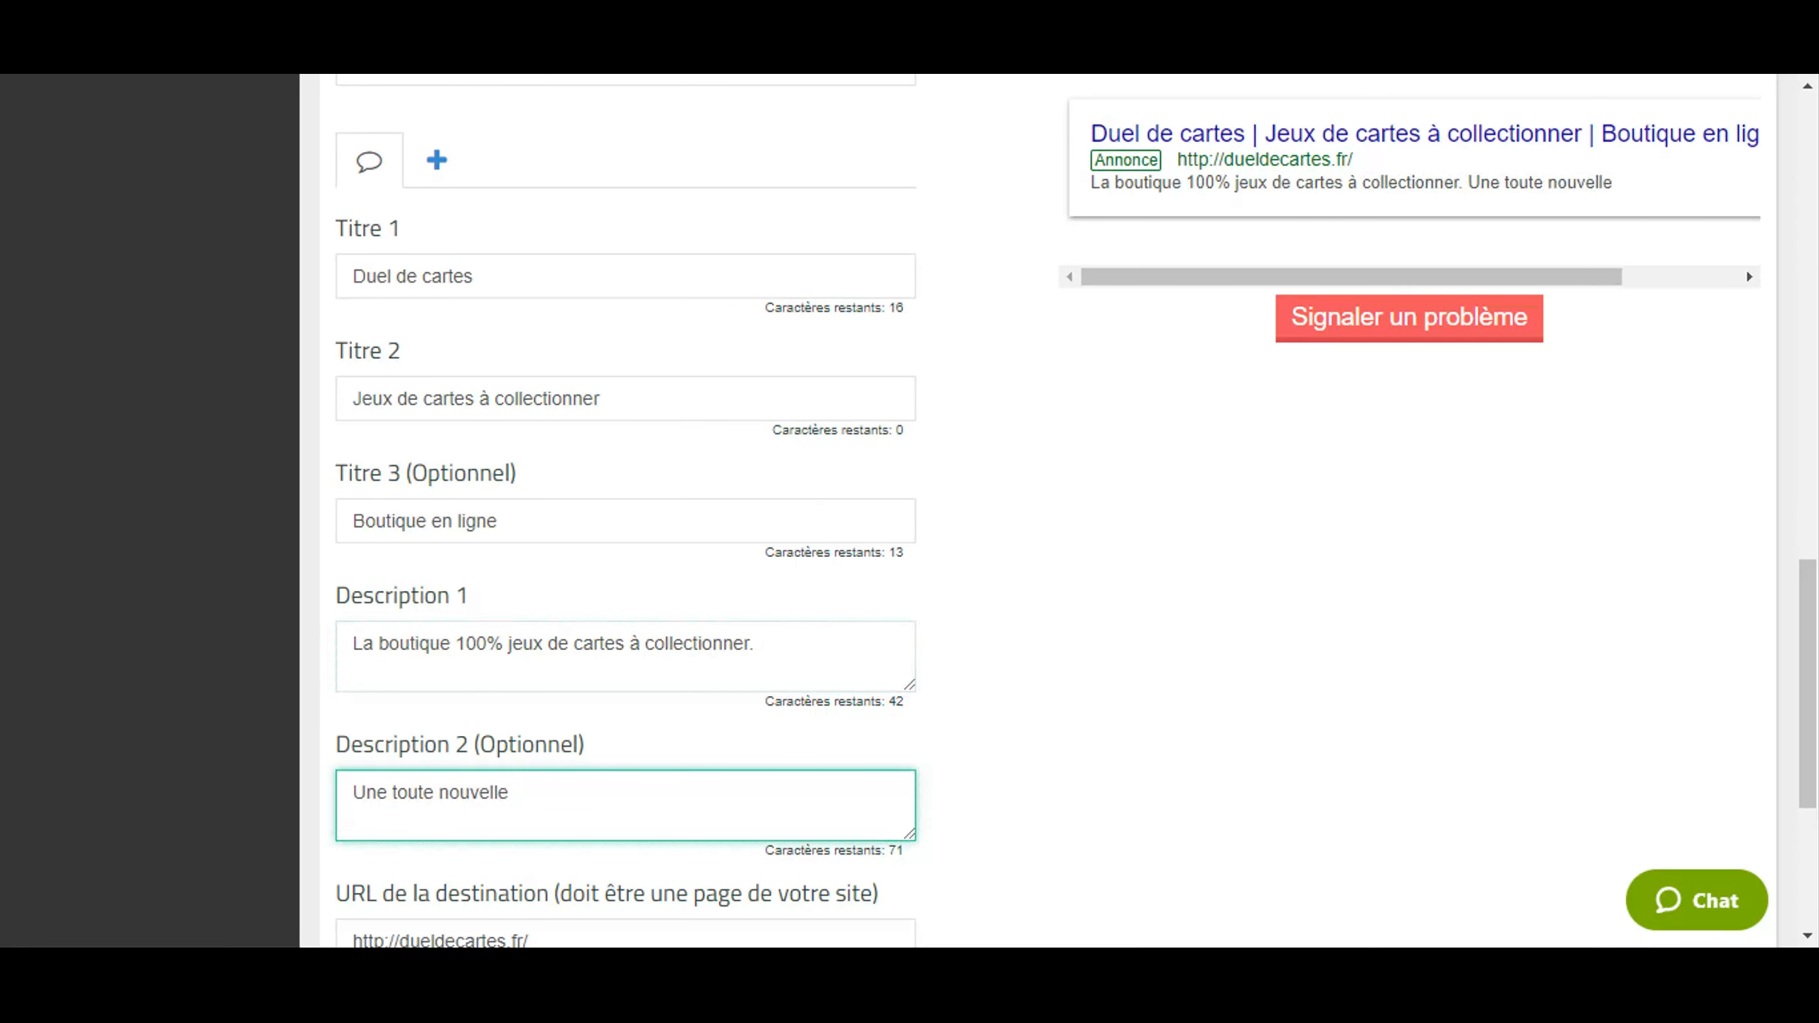
type("sélection de ")
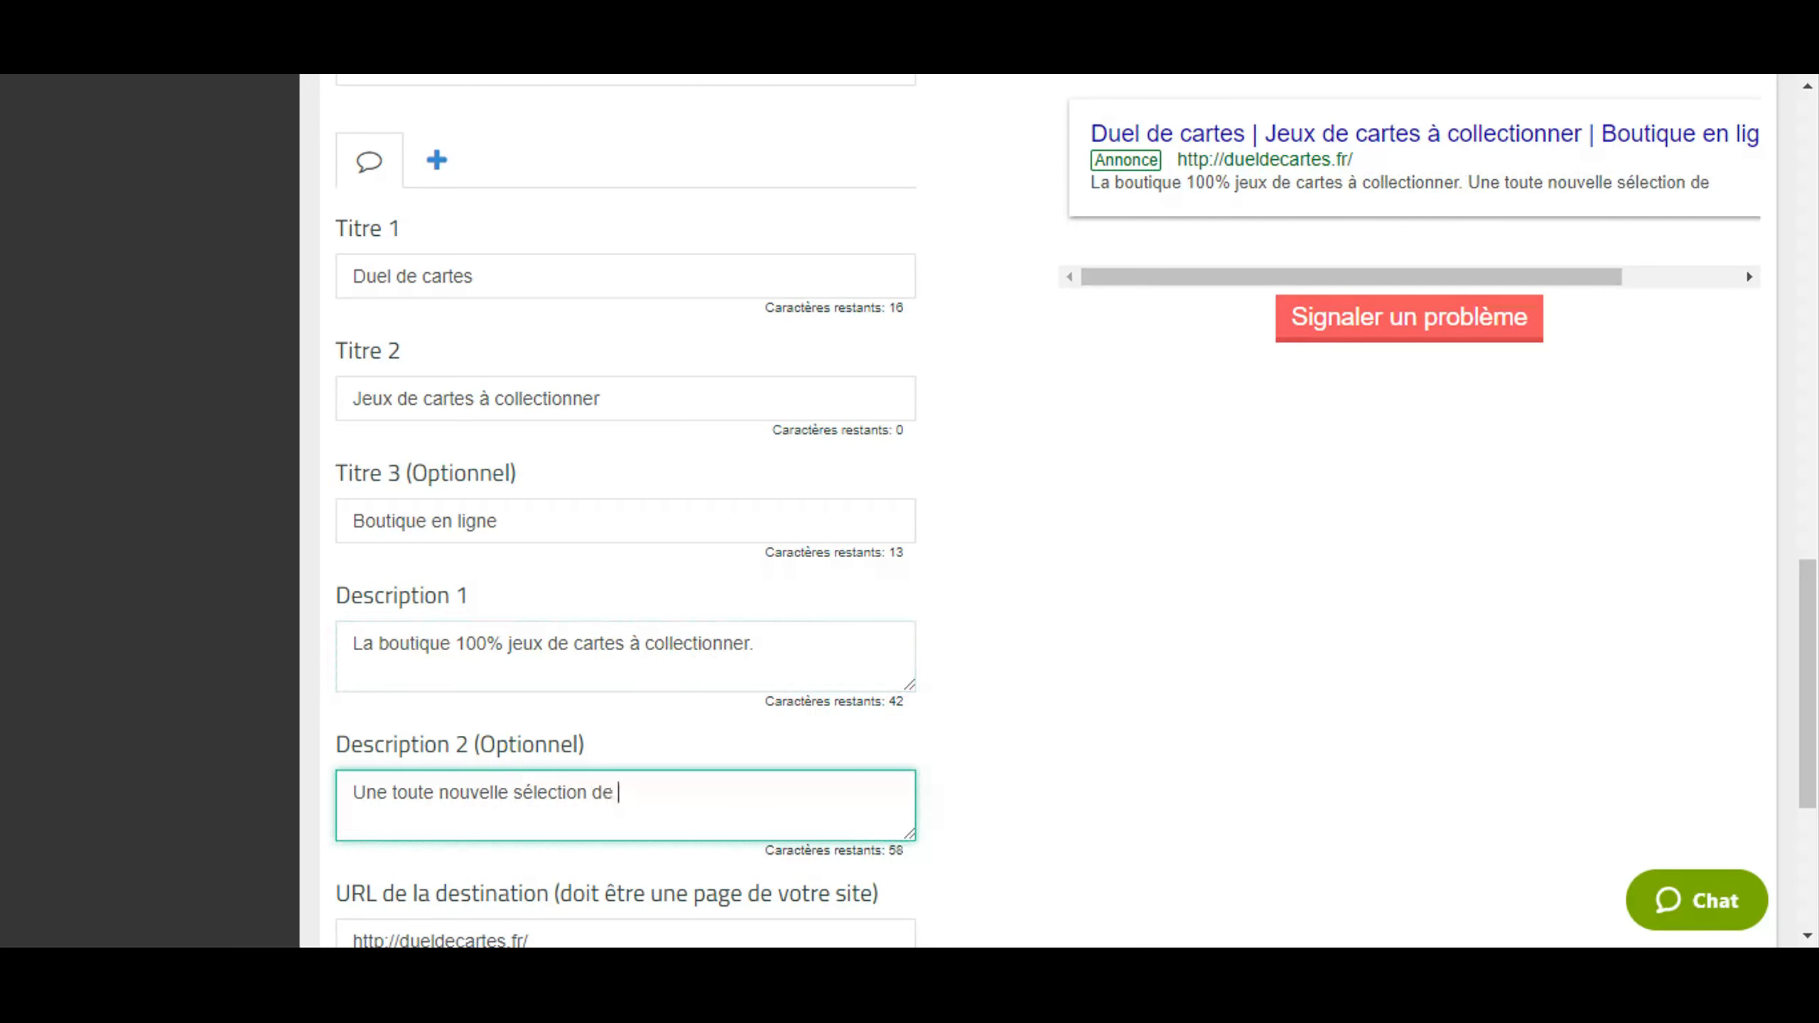
type("cartes disponi")
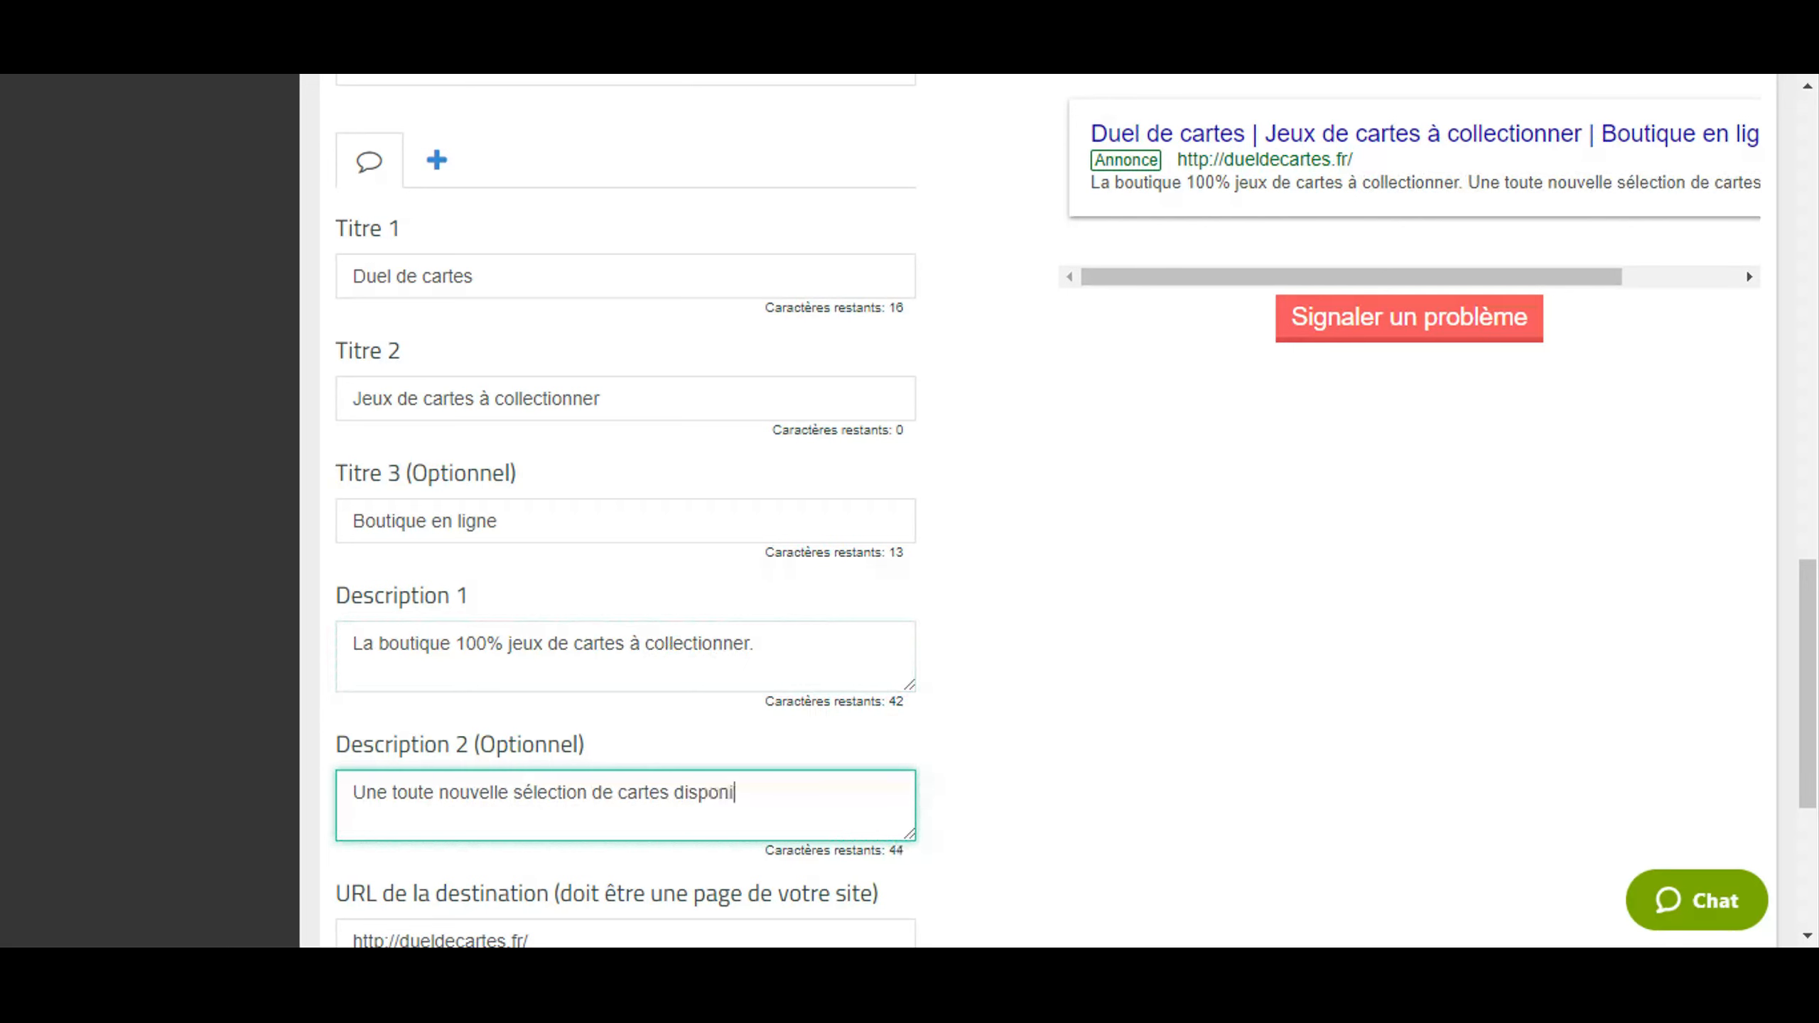
type("bles")
Check how the completed titles and descriptions appear in the ad preview.
scroll(548, 791, "down", 3)
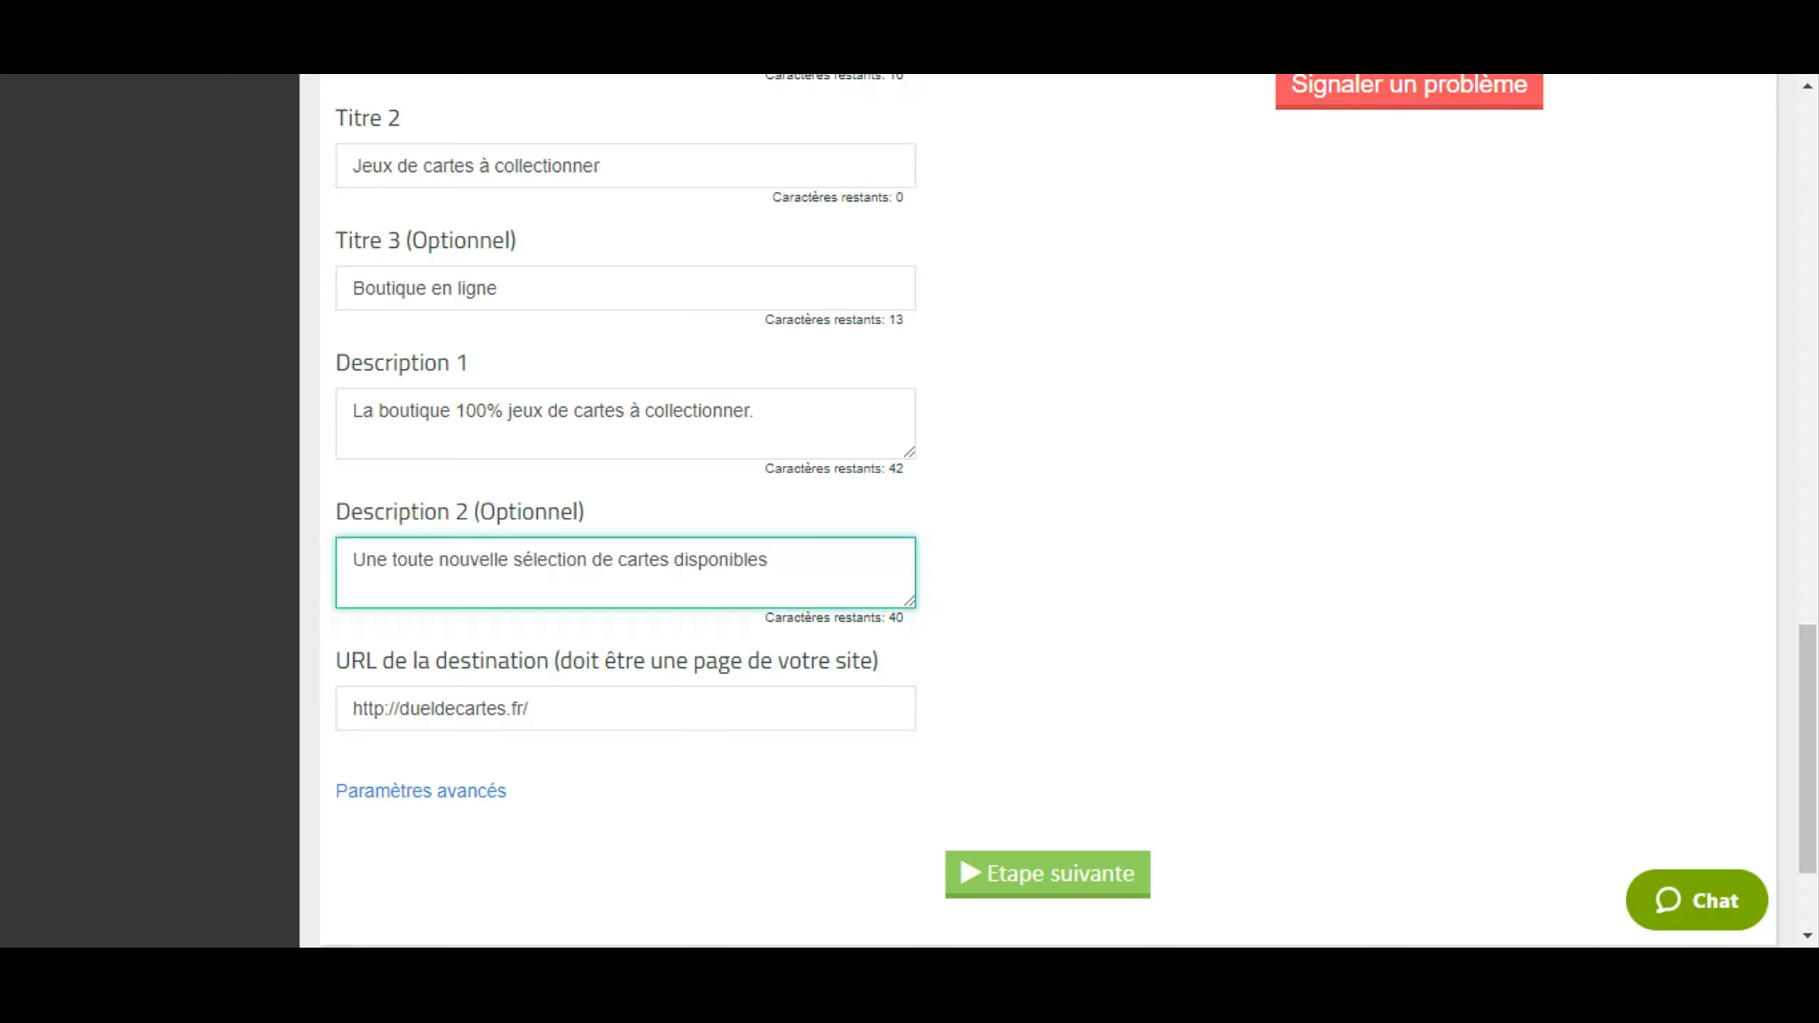
scroll(945, 595, "up", 5)
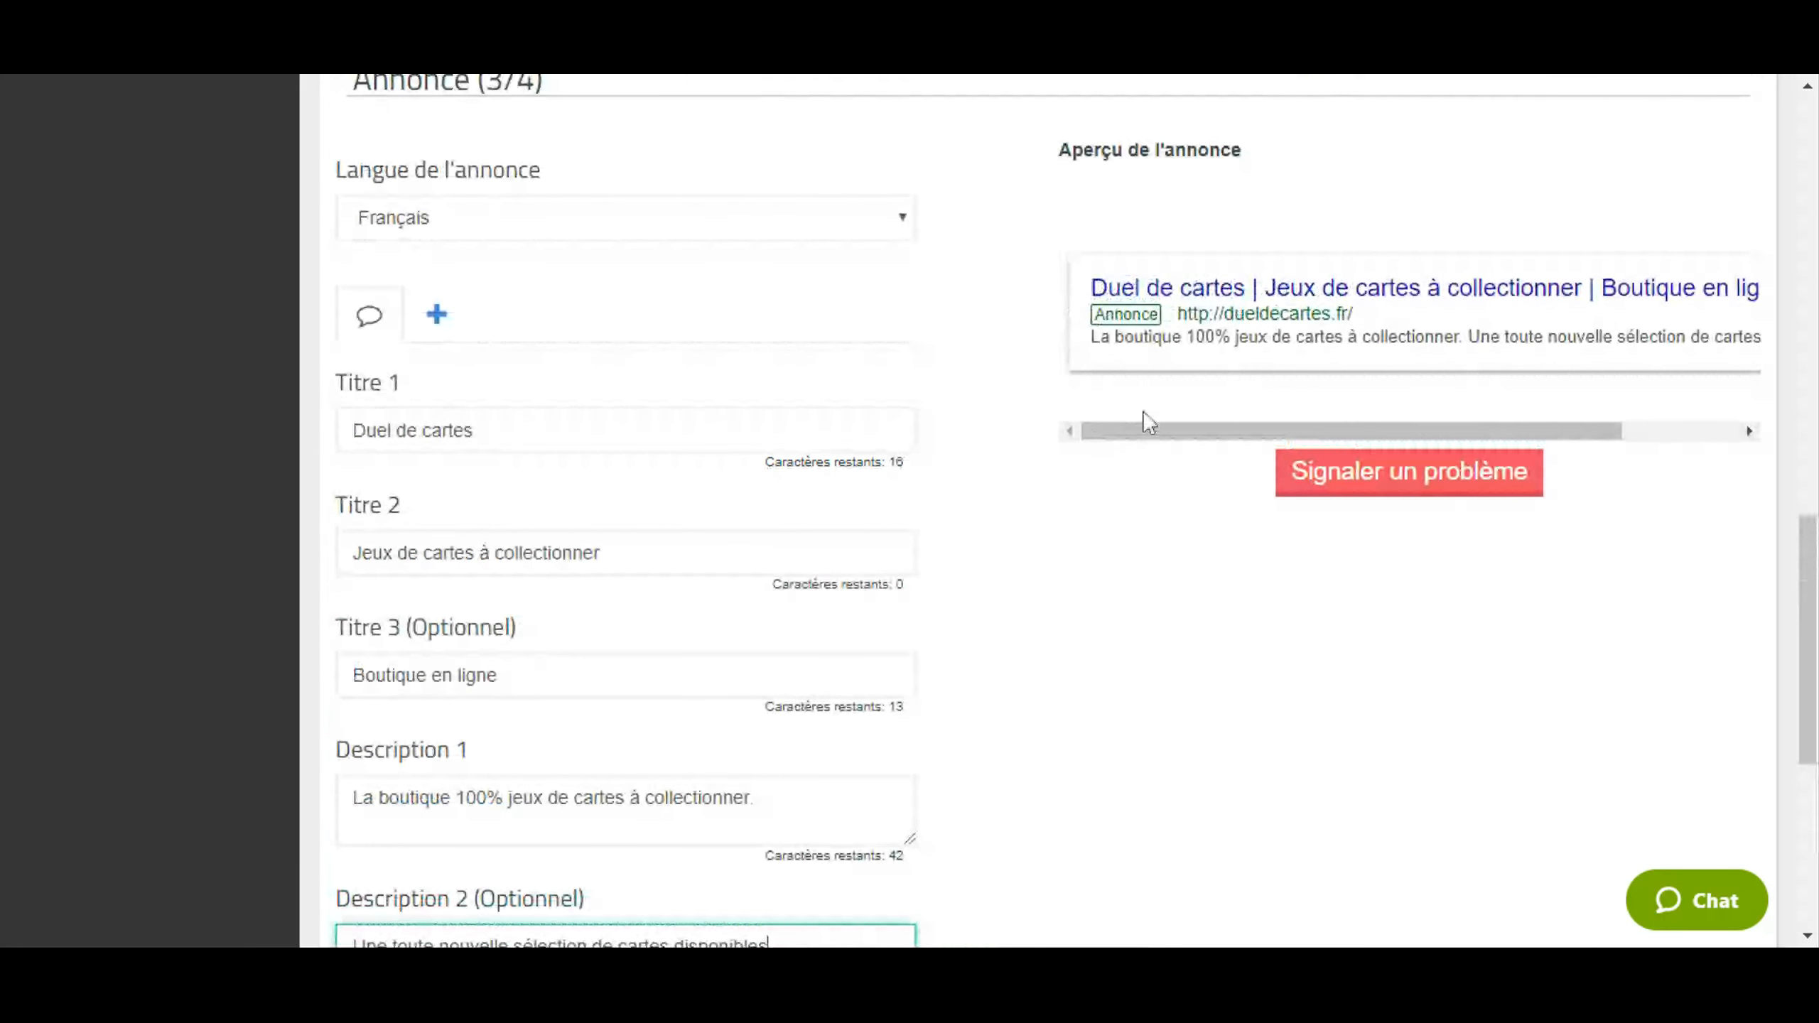
left_click_drag(1149, 432, 1069, 446)
scroll(975, 480, "down", 7)
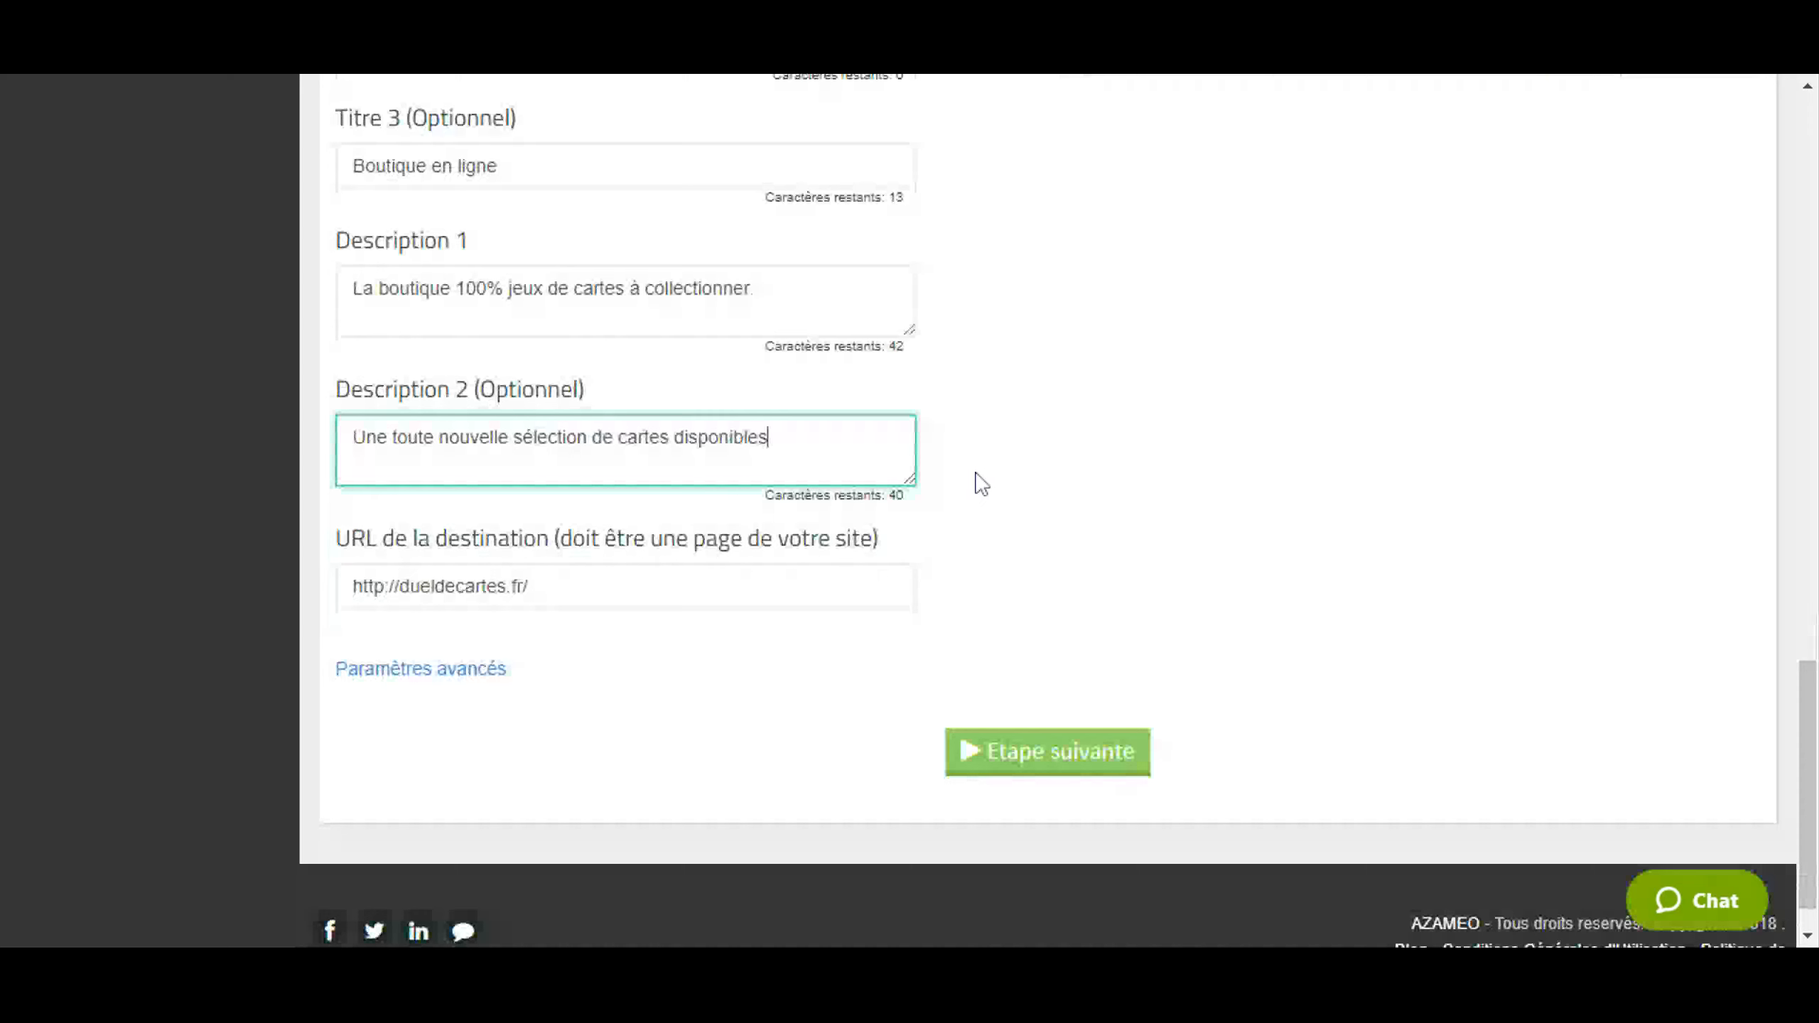
Check the ad's advanced keyword settings without adding keywords, and continue to the budget stage.
left_click(462, 670)
scroll(460, 682, "down", 2)
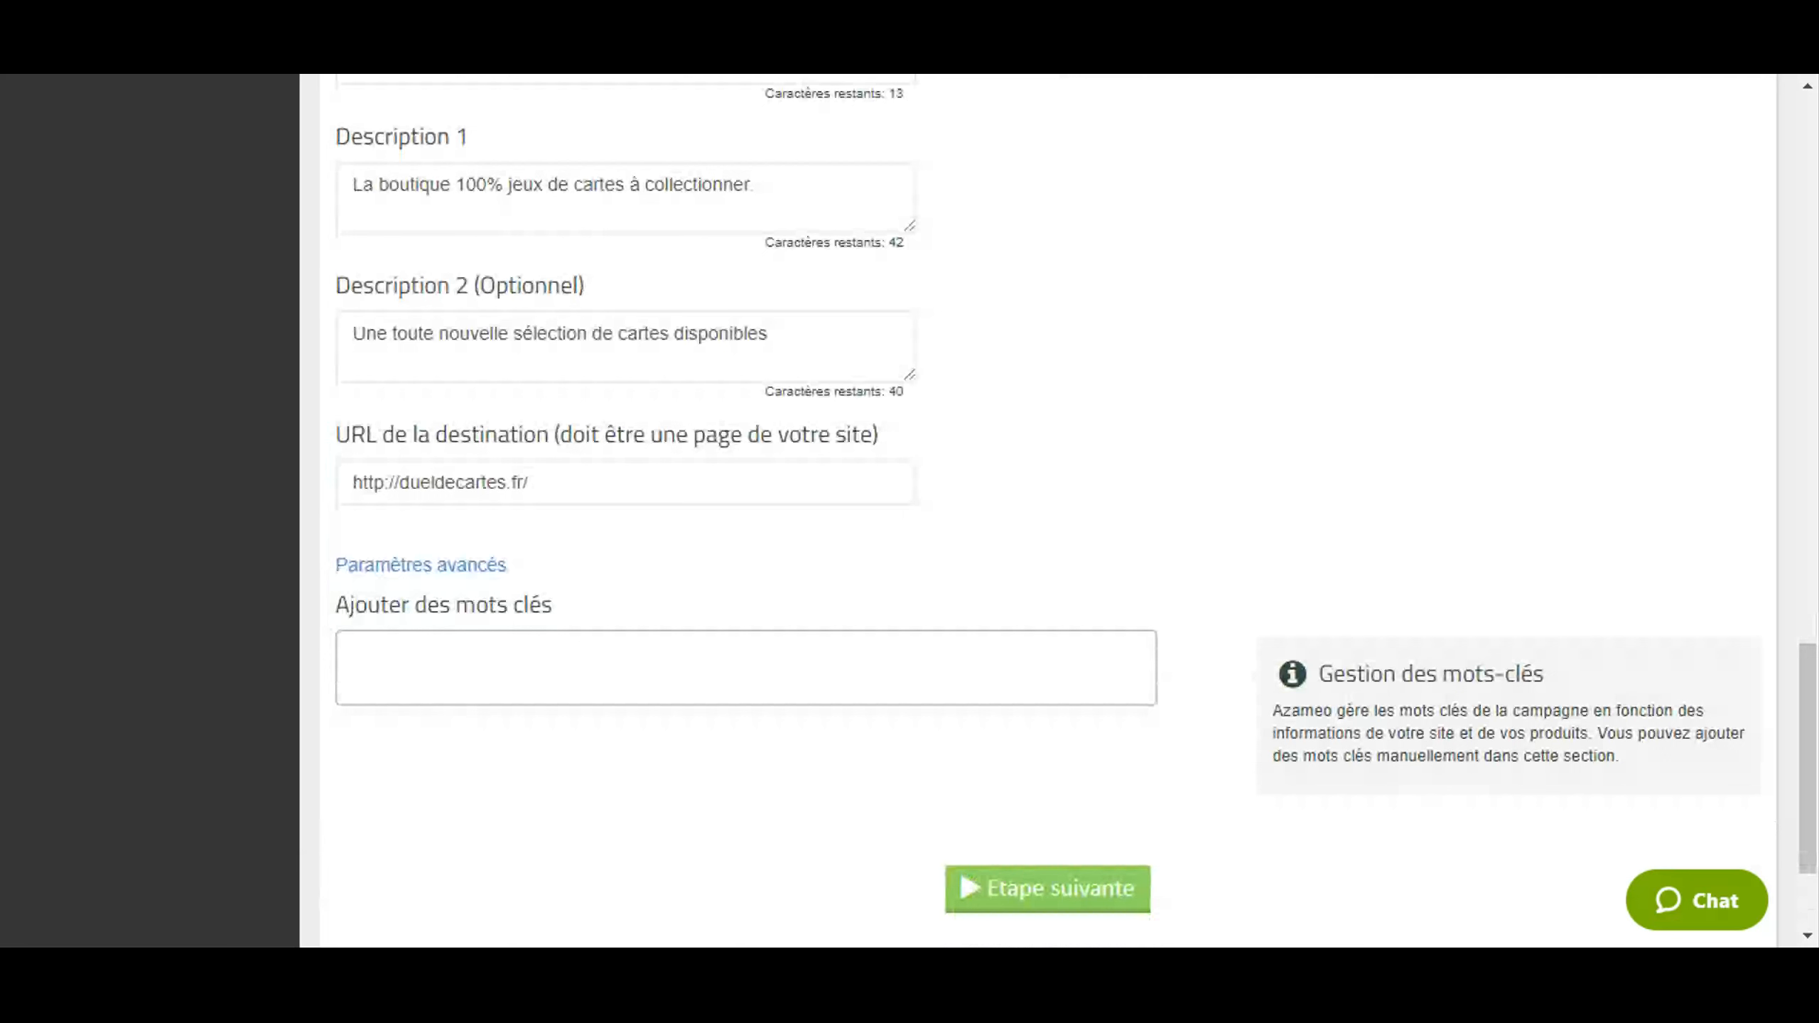
left_click(439, 566)
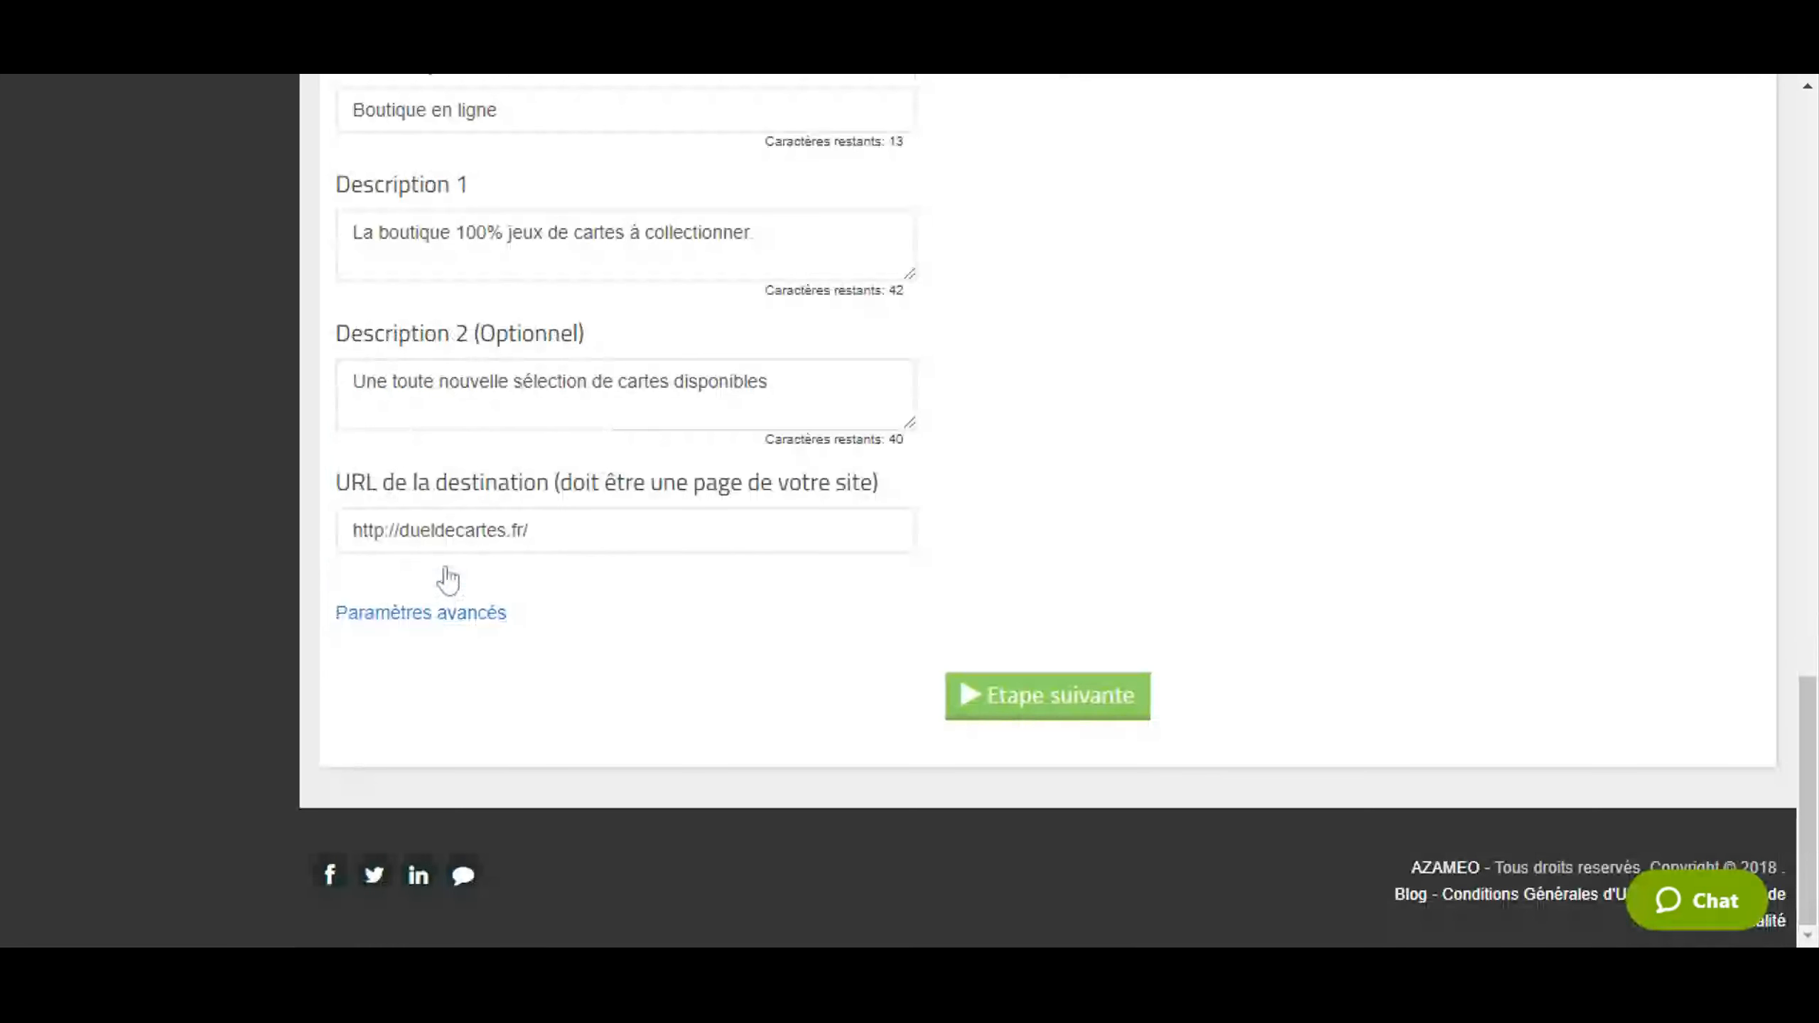
left_click(1034, 701)
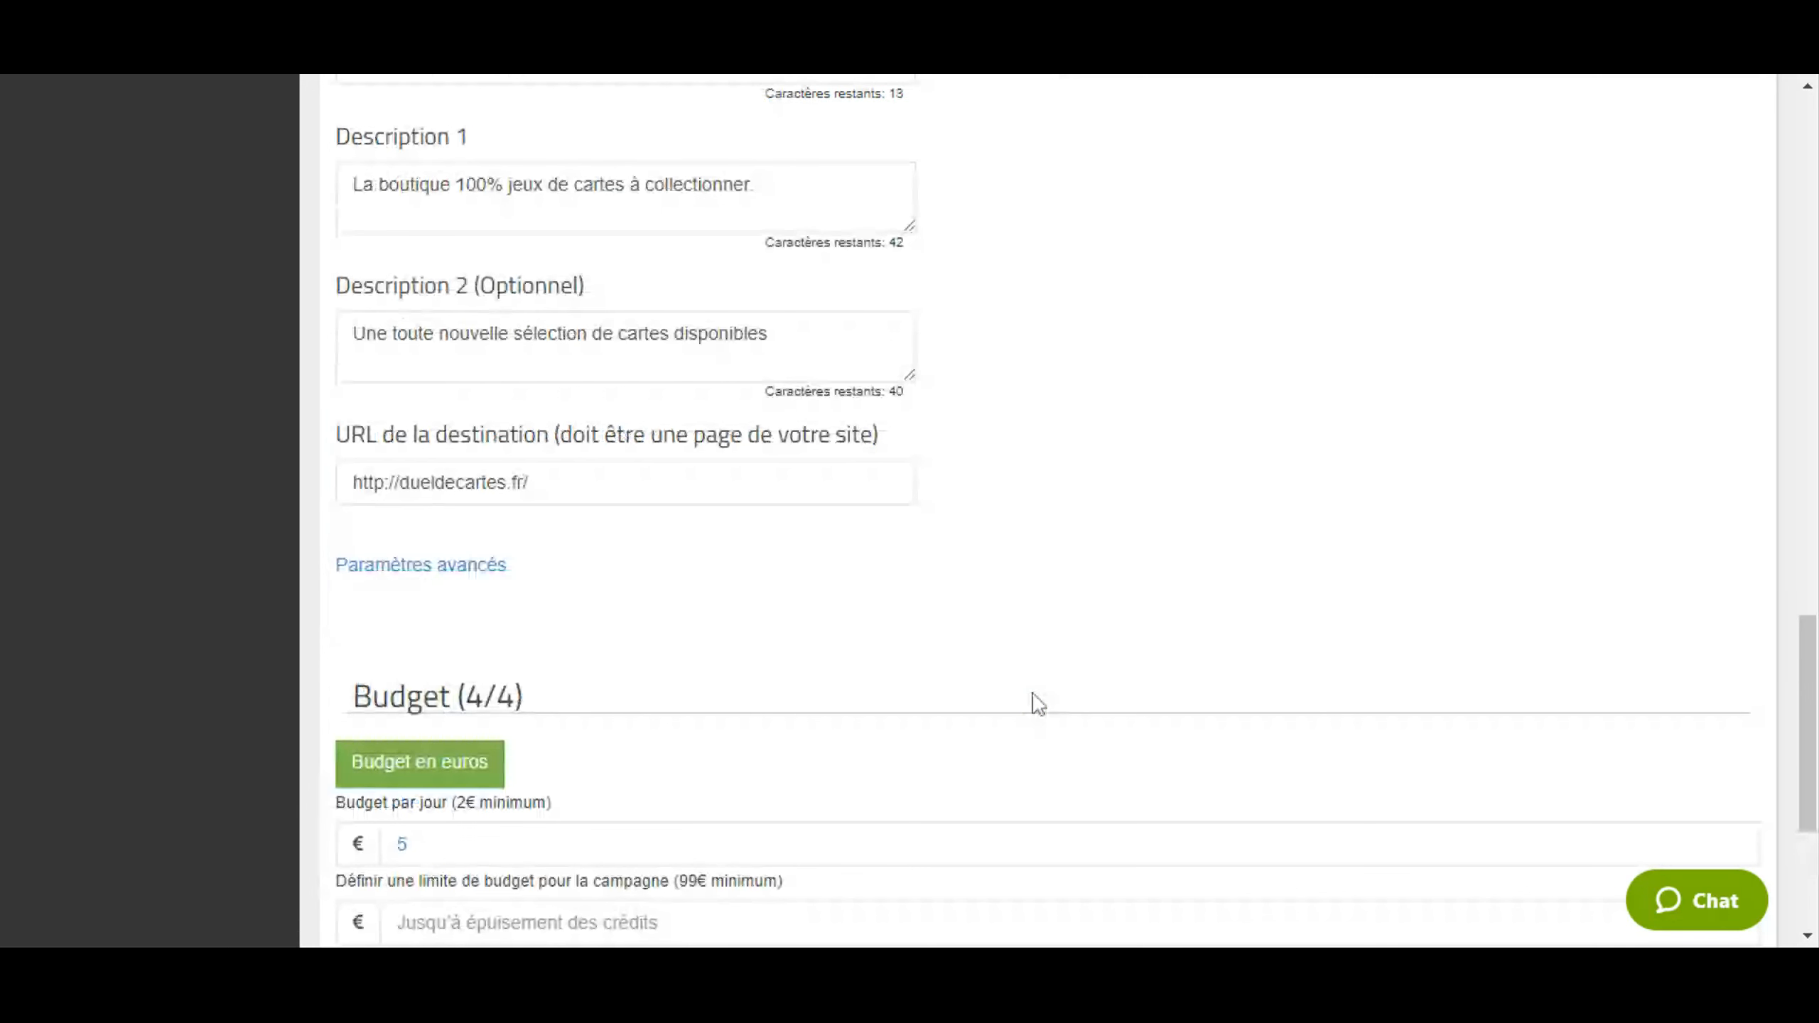
Show the campaign's start and end date options in the budget section.
scroll(1036, 703, "down", 5)
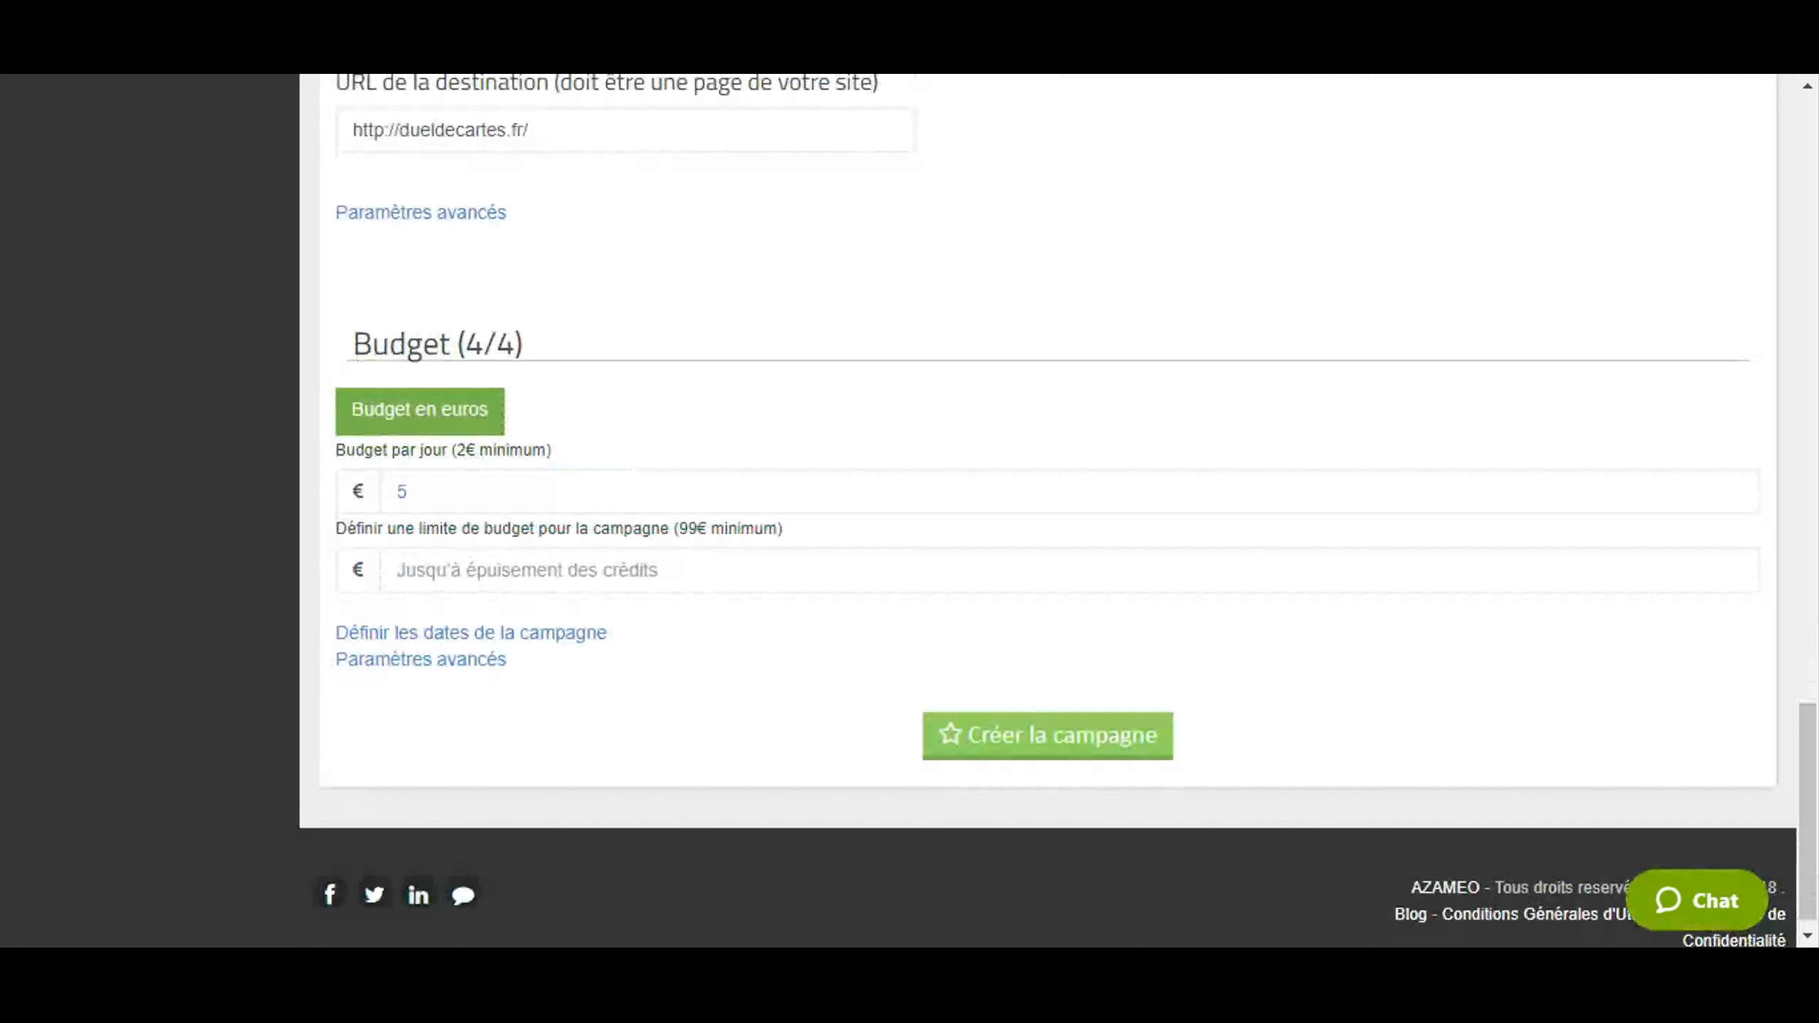
left_click(544, 636)
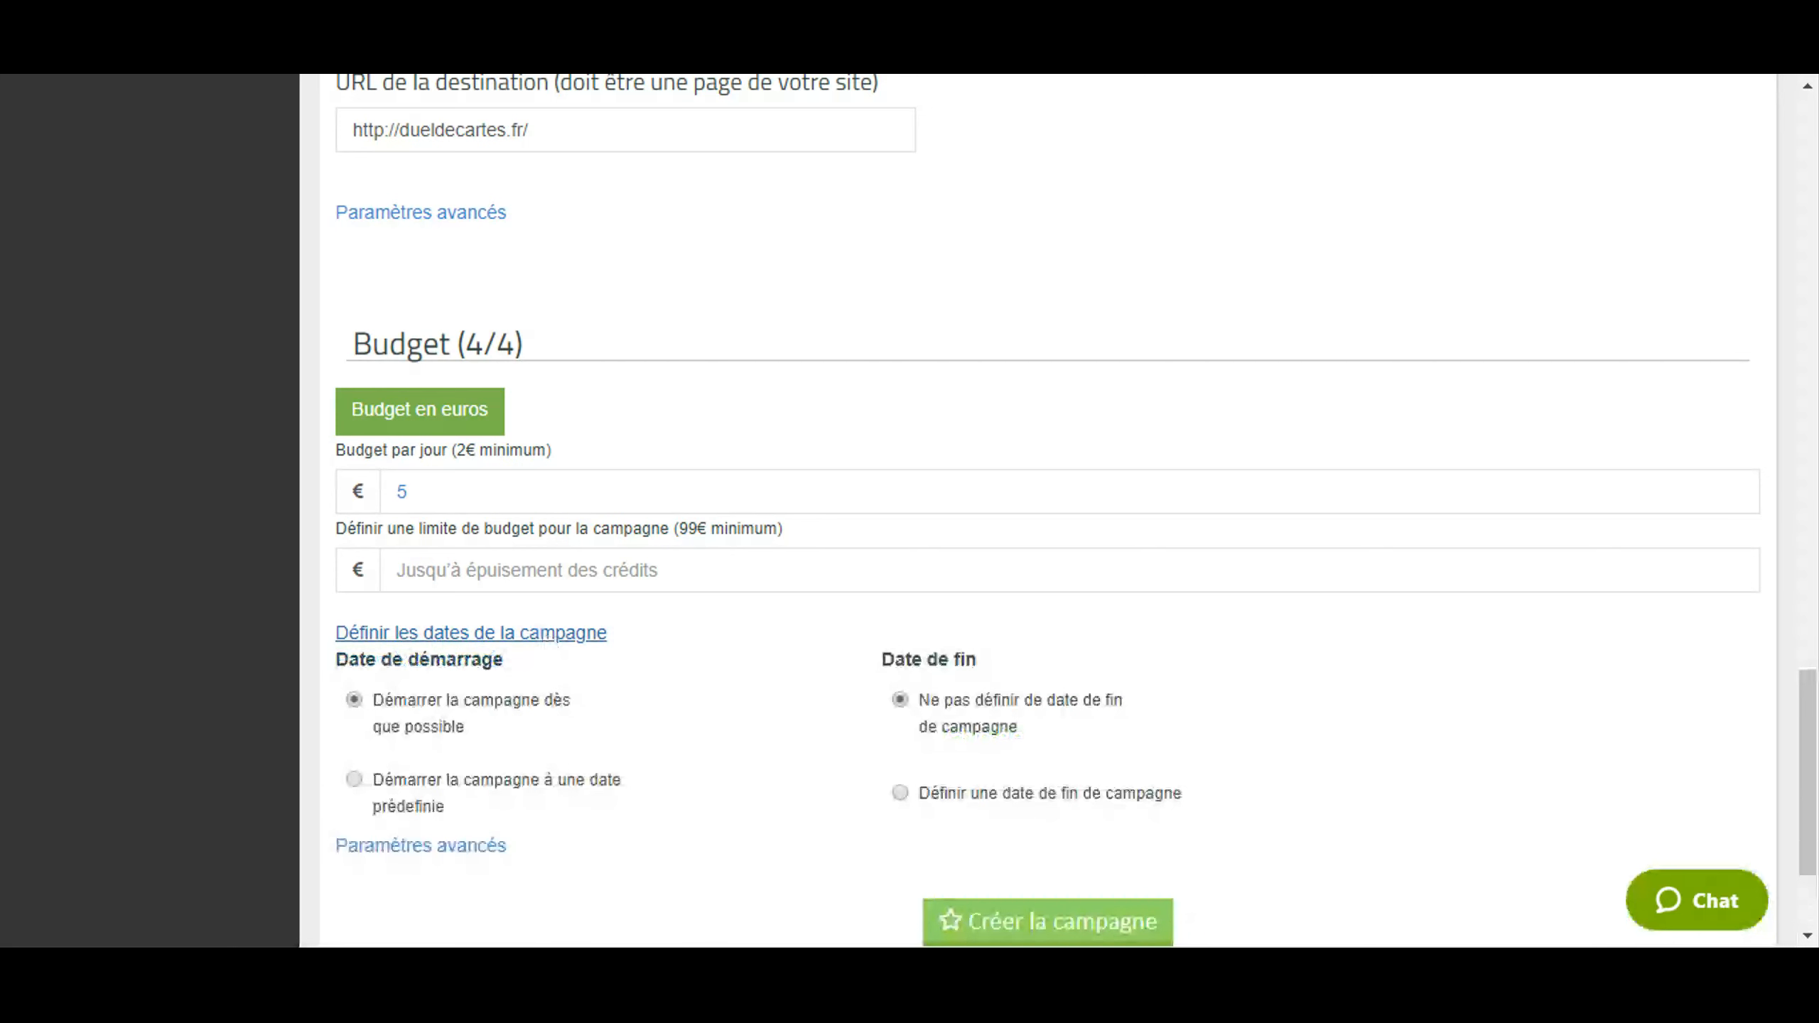
scroll(1045, 574, "down", 3)
Examine the bid strategy choices in the advanced budget settings, keep Automatique, and collapse the settings.
left_click(493, 640)
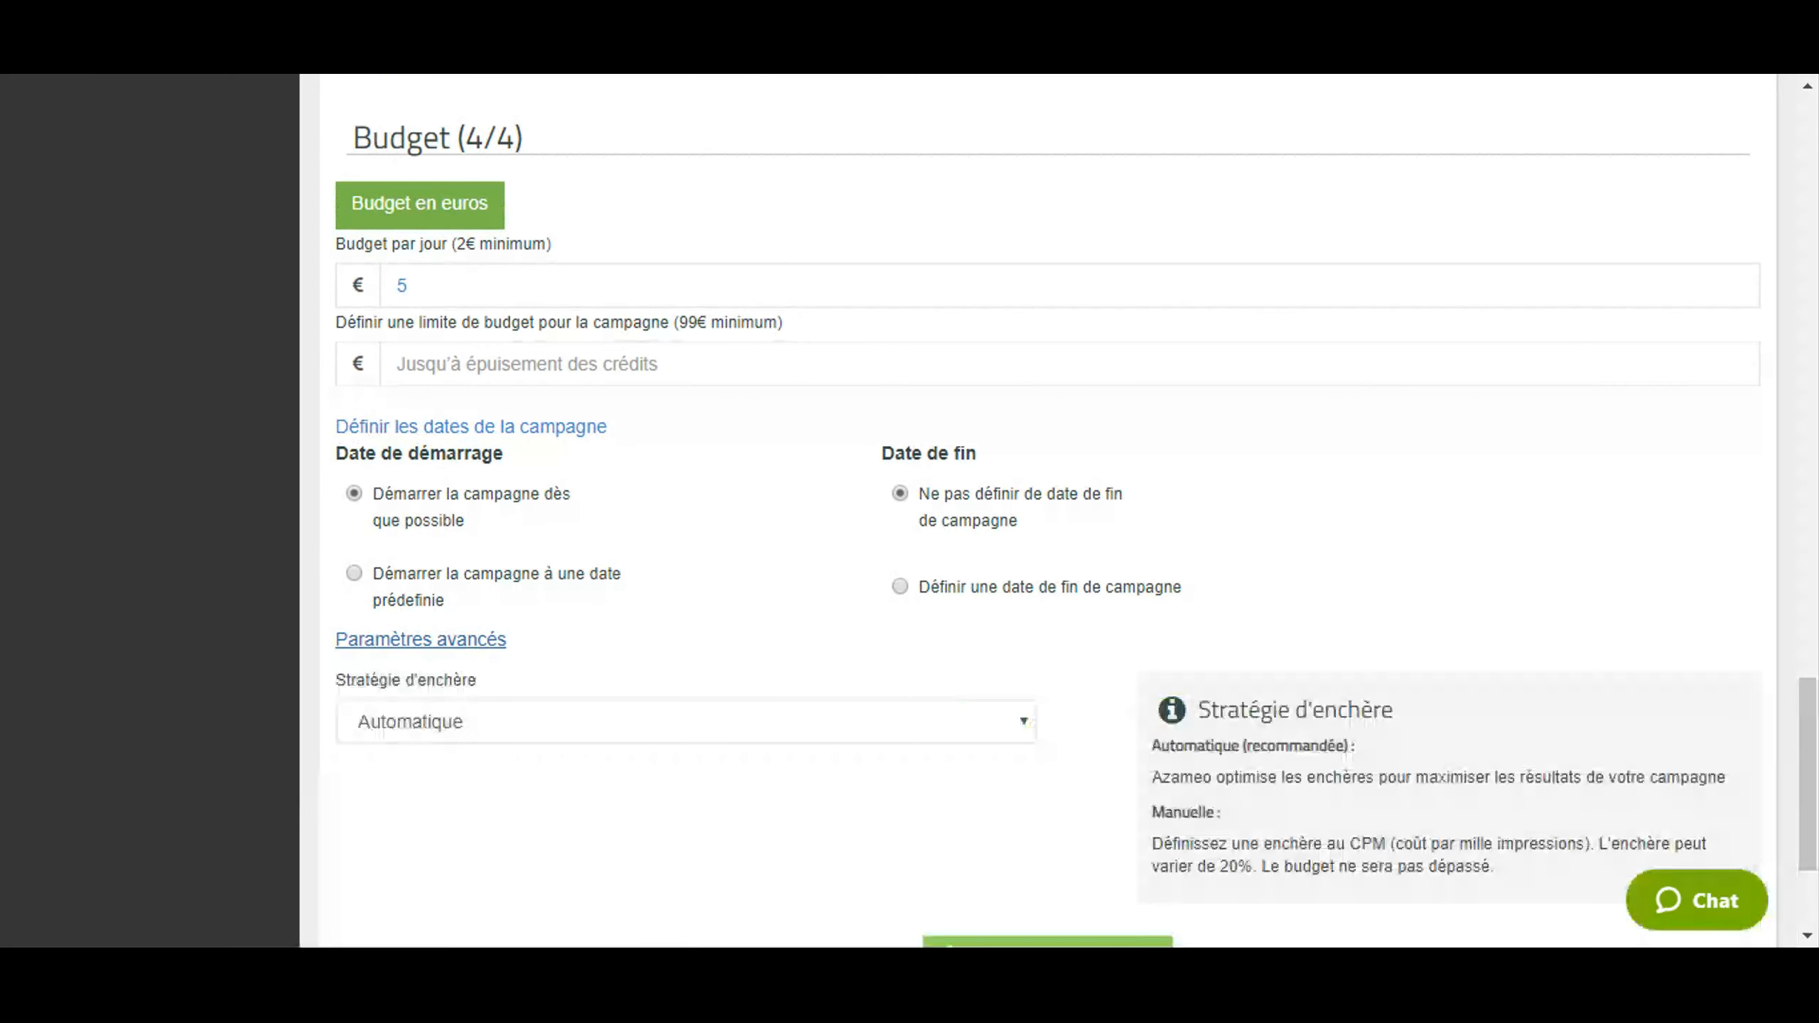
scroll(491, 605, "down", 1)
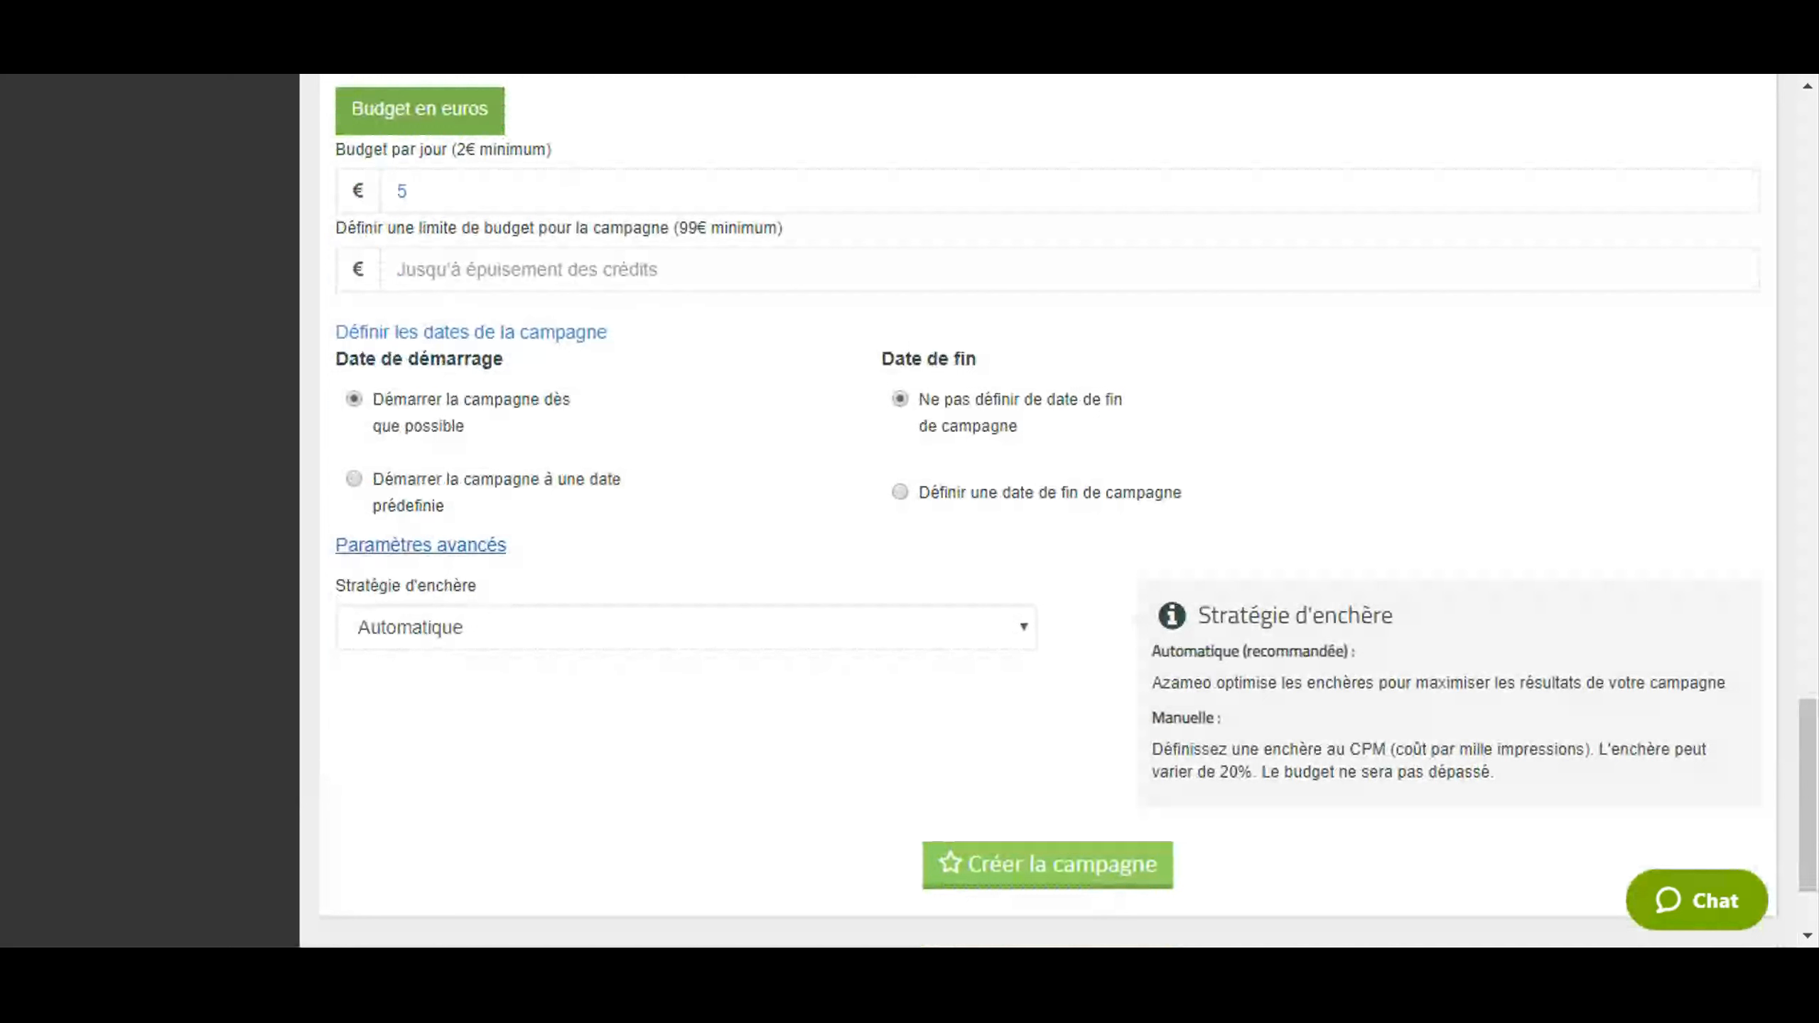
left_click(527, 628)
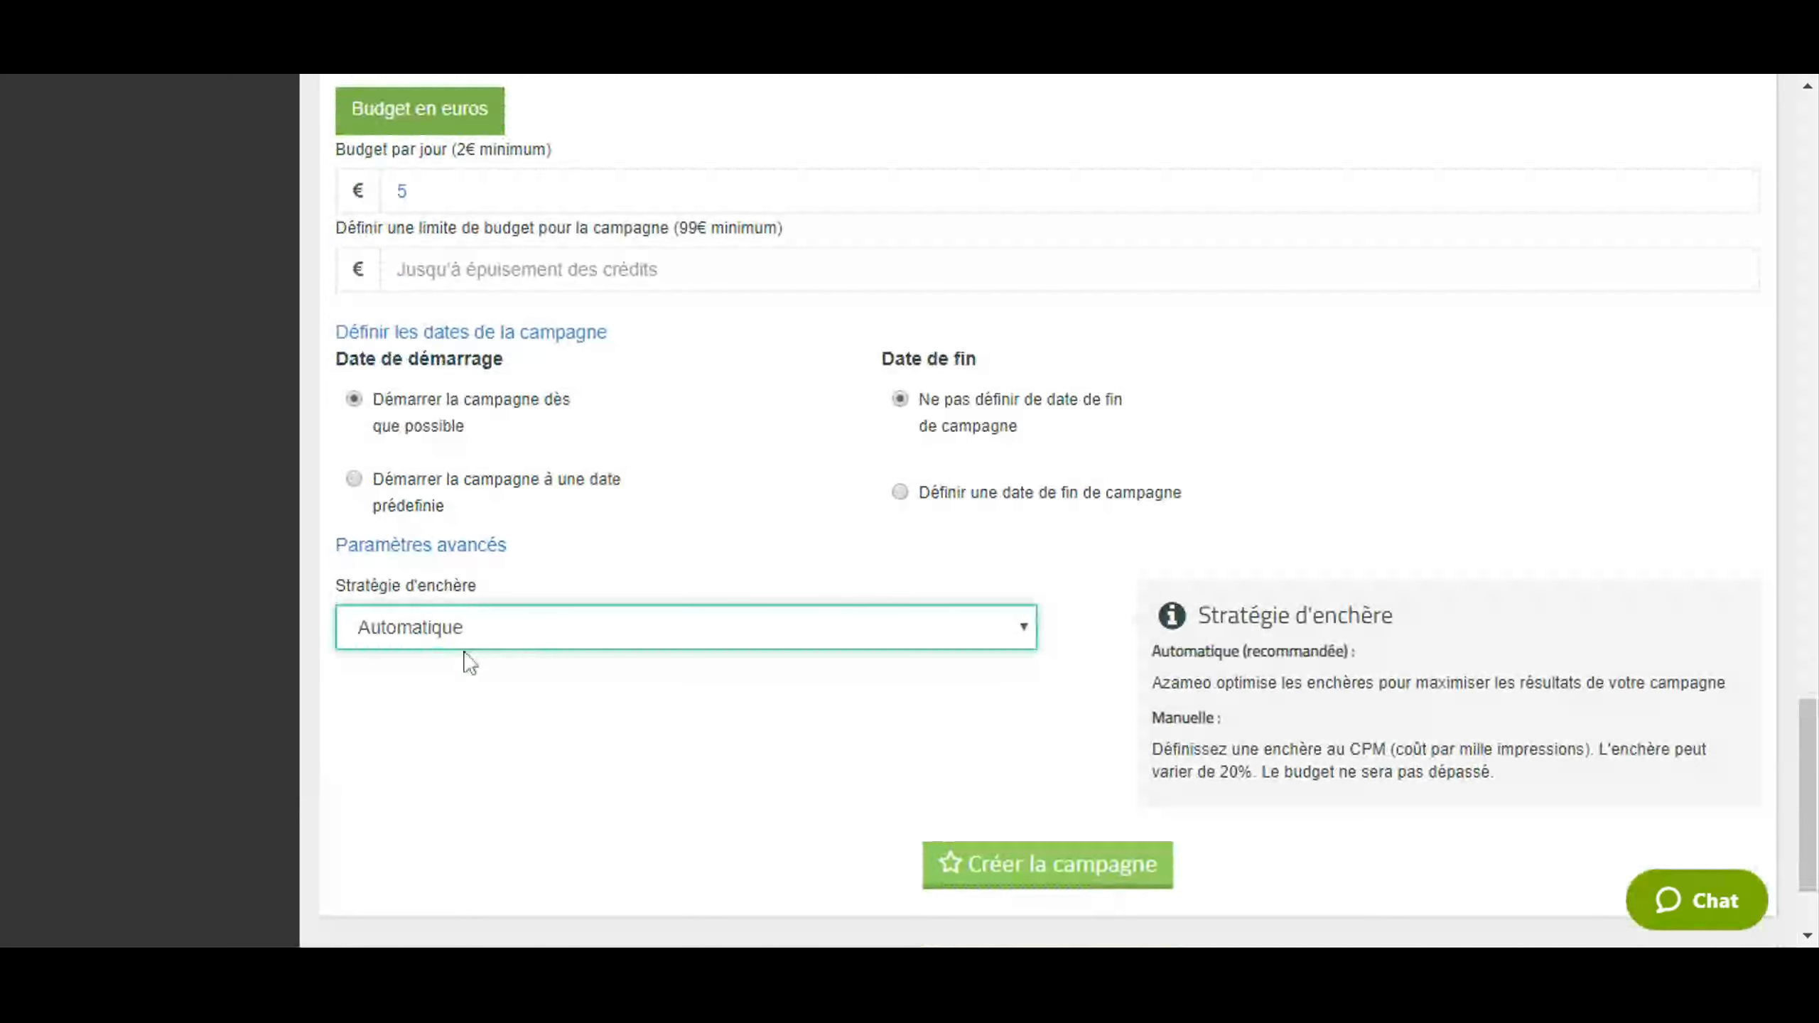
left_click(438, 698)
left_click(454, 660)
left_click(467, 546)
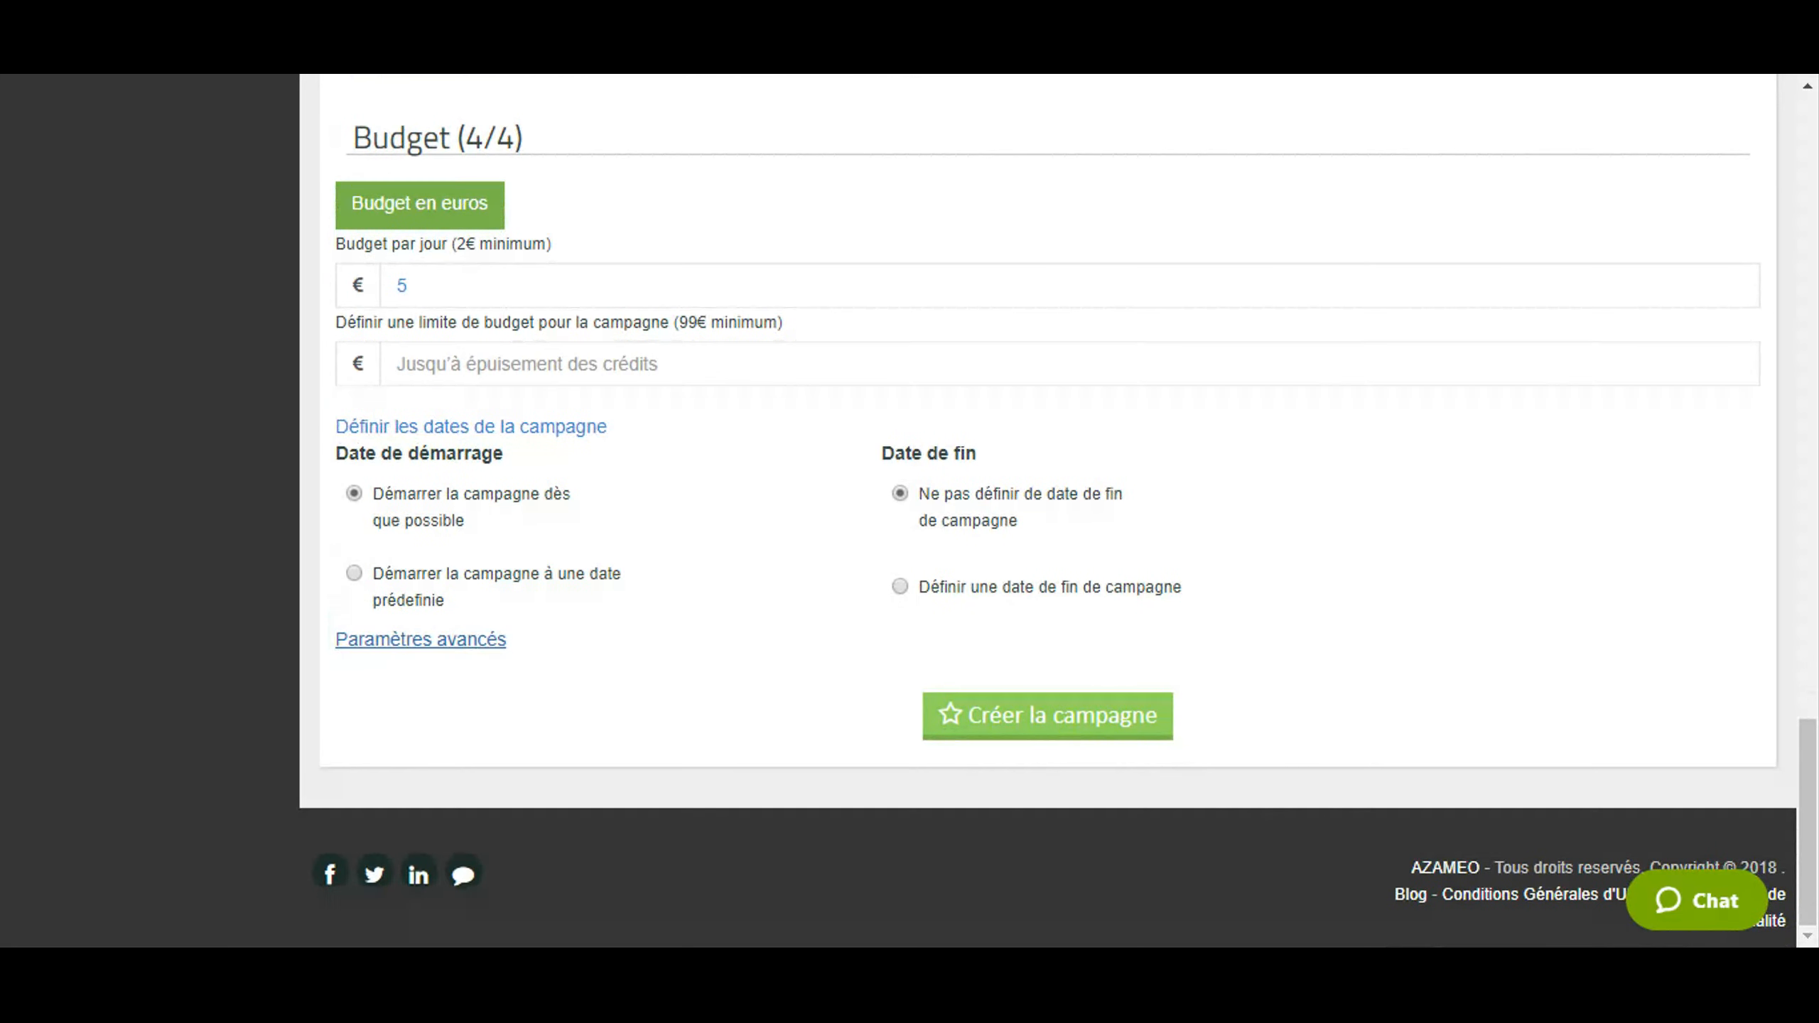
Create the campaign and acknowledge the confirmation message.
left_click(1025, 716)
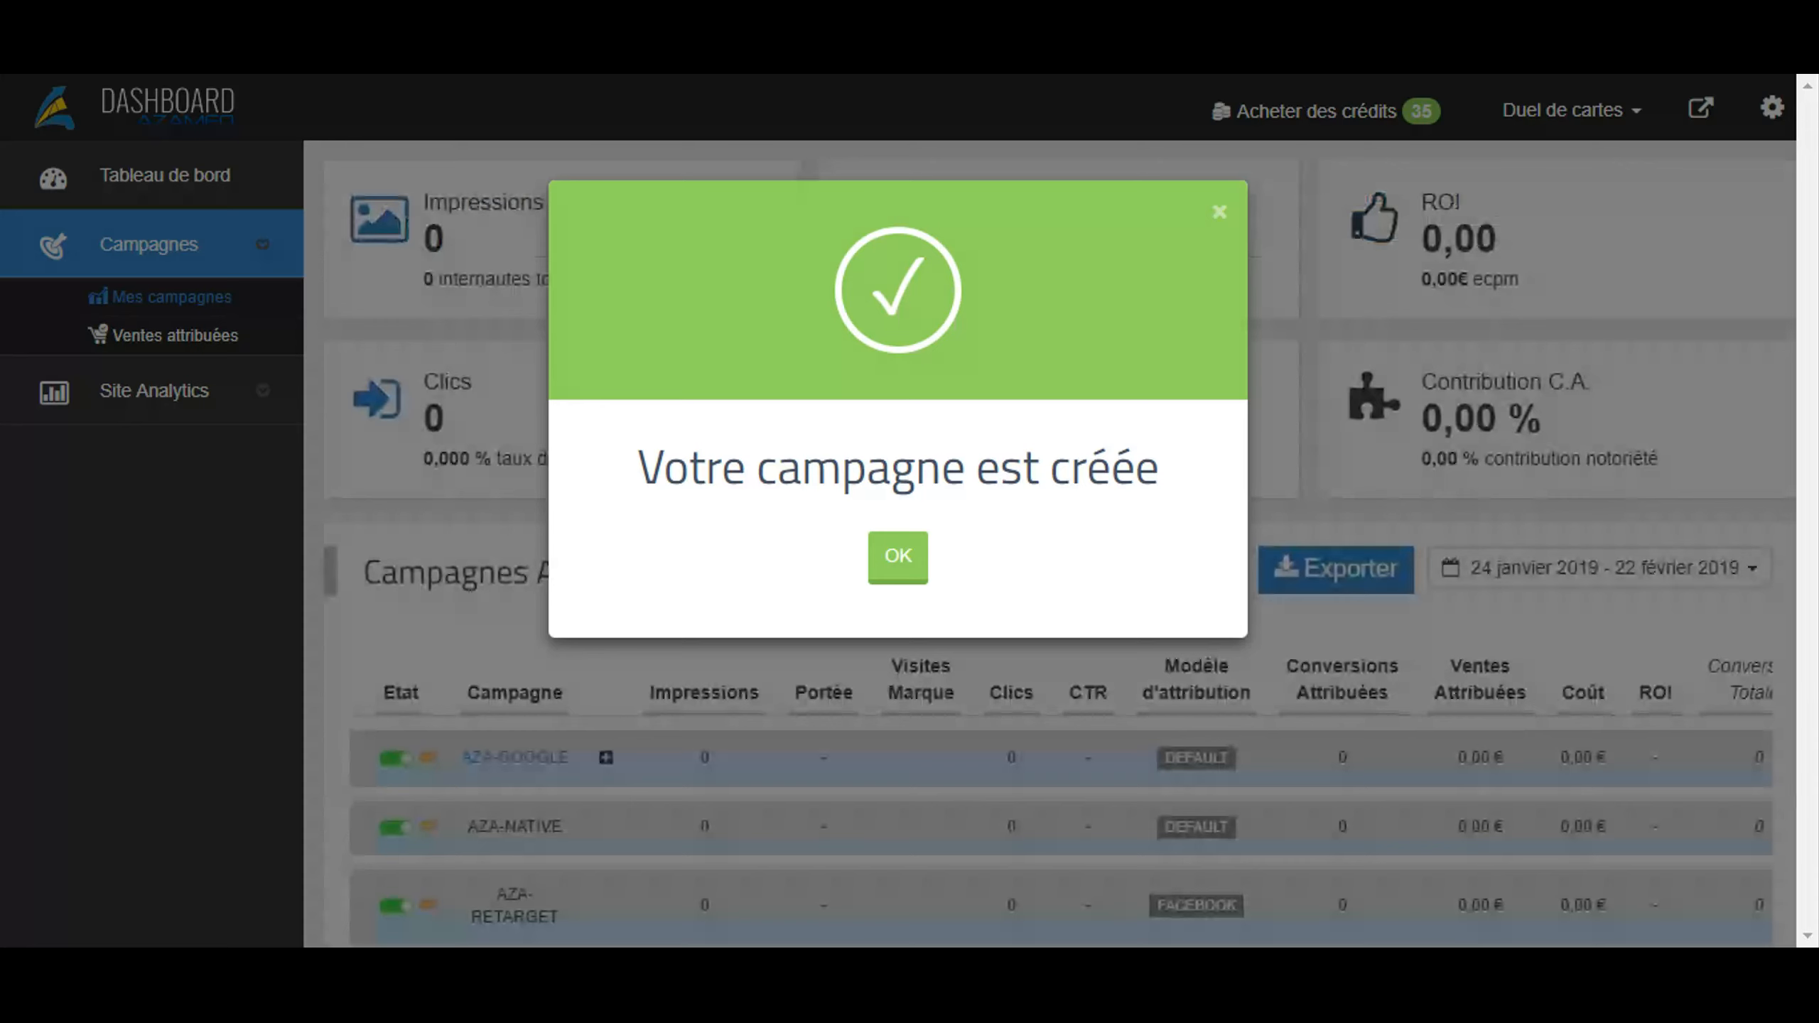
left_click(908, 579)
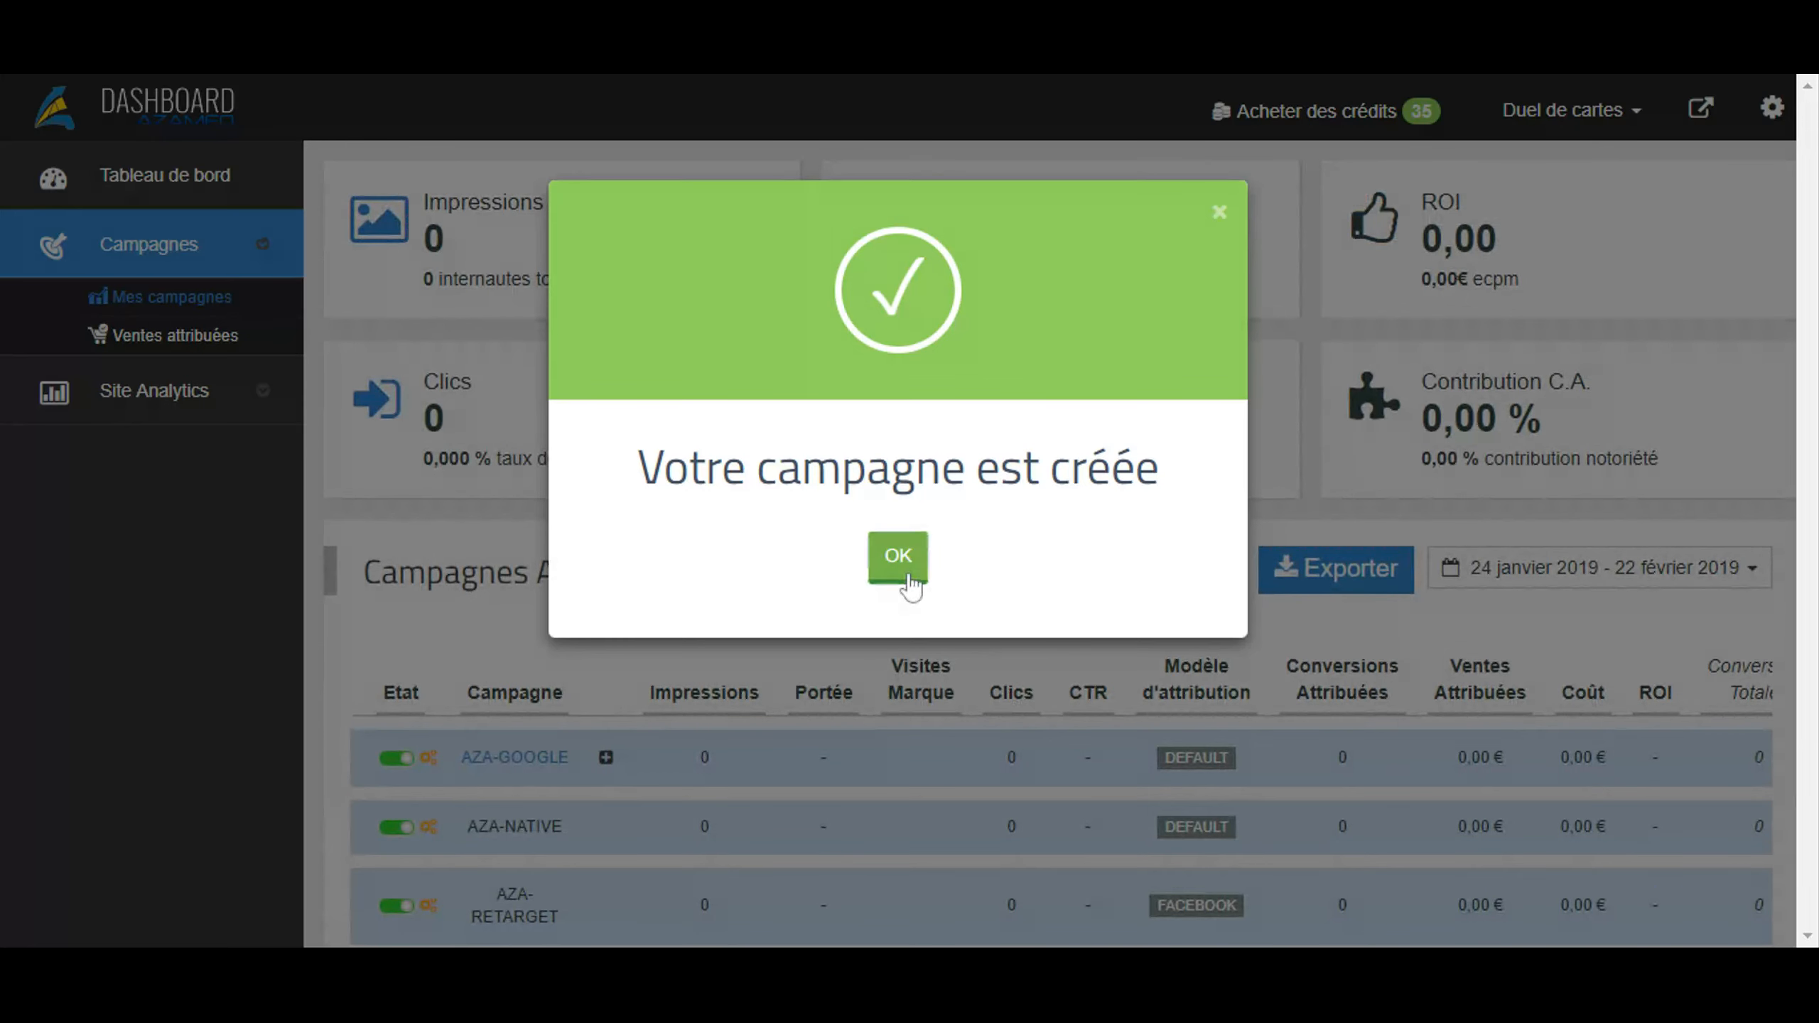